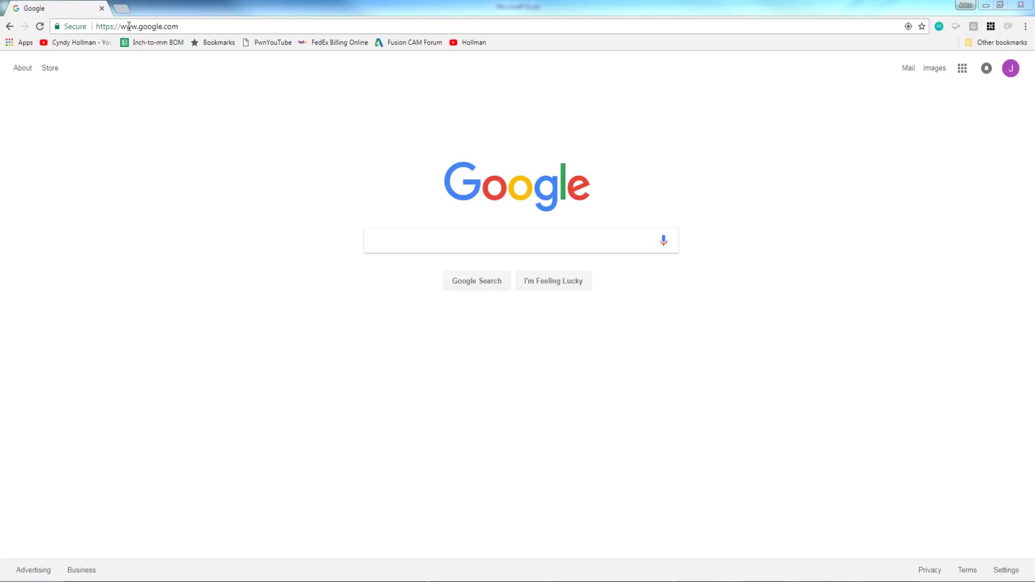
Go to ncviewer.com in Chrome by accepting the 'ncv' address-bar autocomplete.
click(128, 26)
text(n)
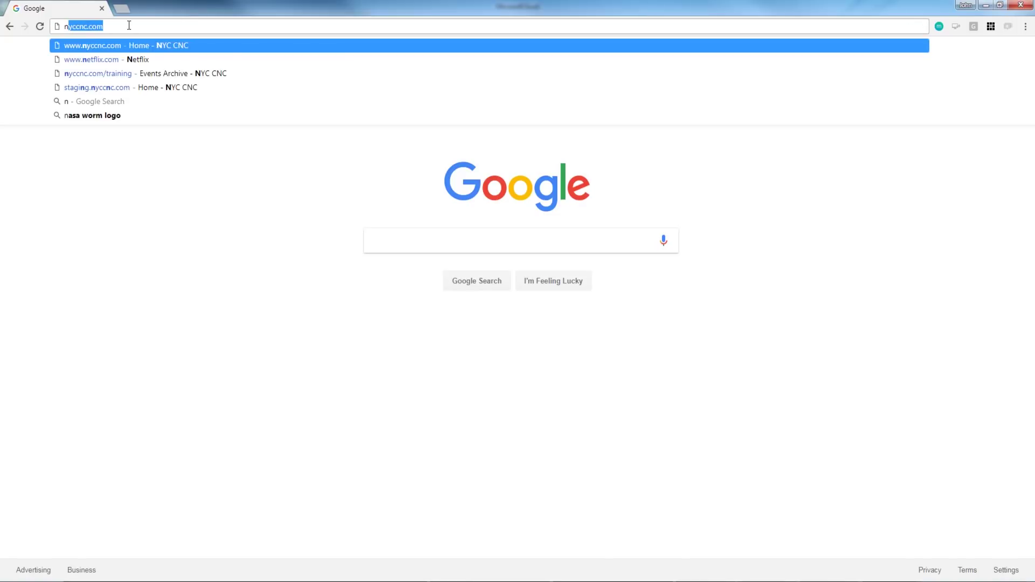
text(cv)
key(Return)
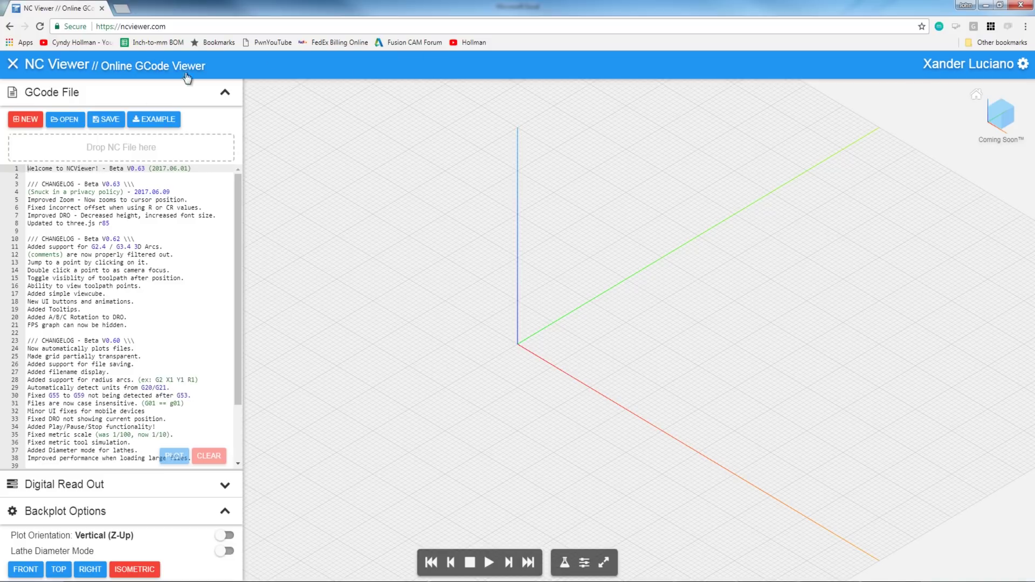
Load Macor.txt from Temp > Macor, then orbit and zoom around the ring-grid backplot.
click(63, 122)
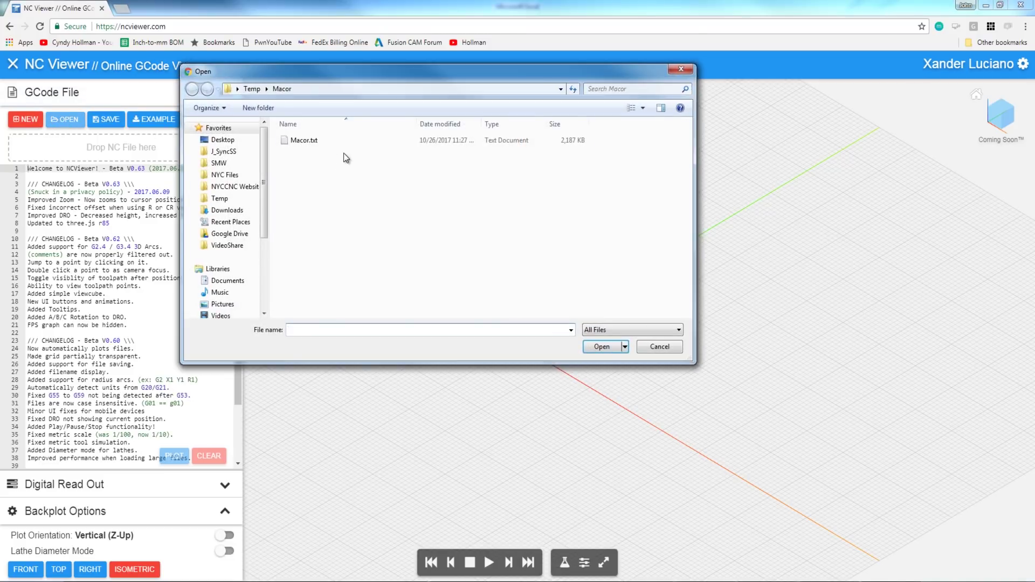
double_click(309, 141)
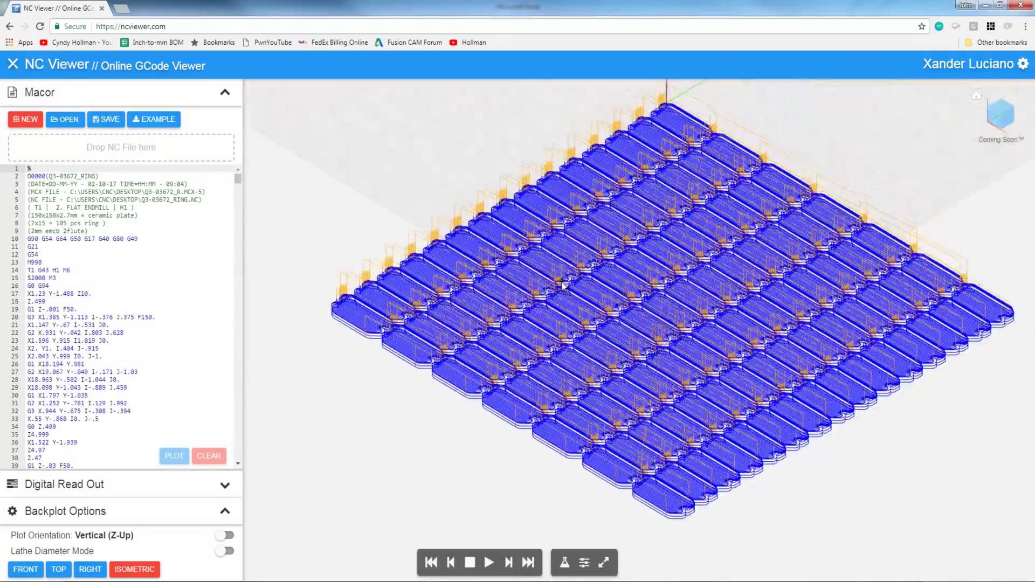
drag(563, 285, 505, 284)
scroll(505, 289, up, 8)
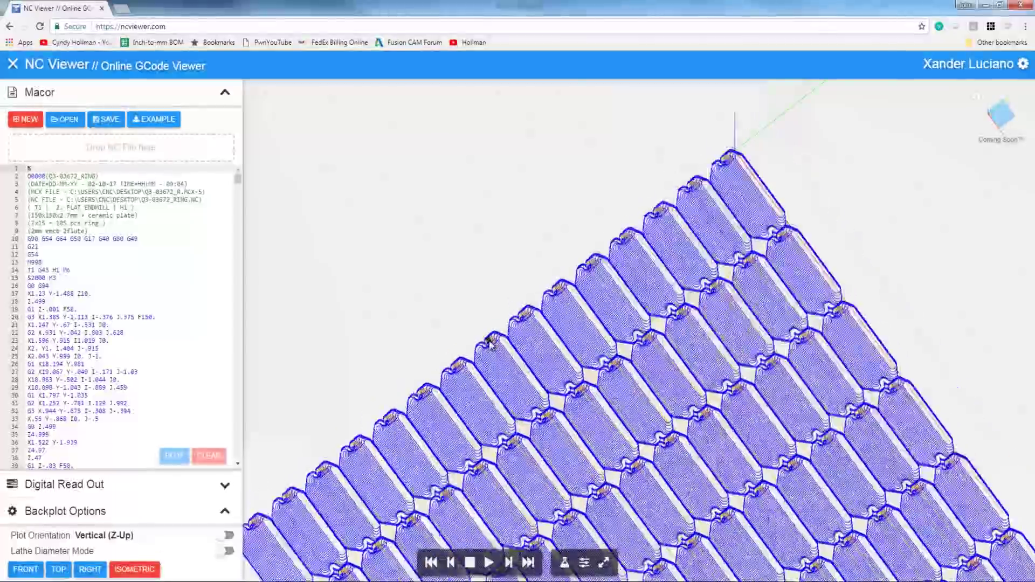
scroll(490, 342, down, 5)
drag(490, 342, 378, 318)
scroll(333, 307, up, 8)
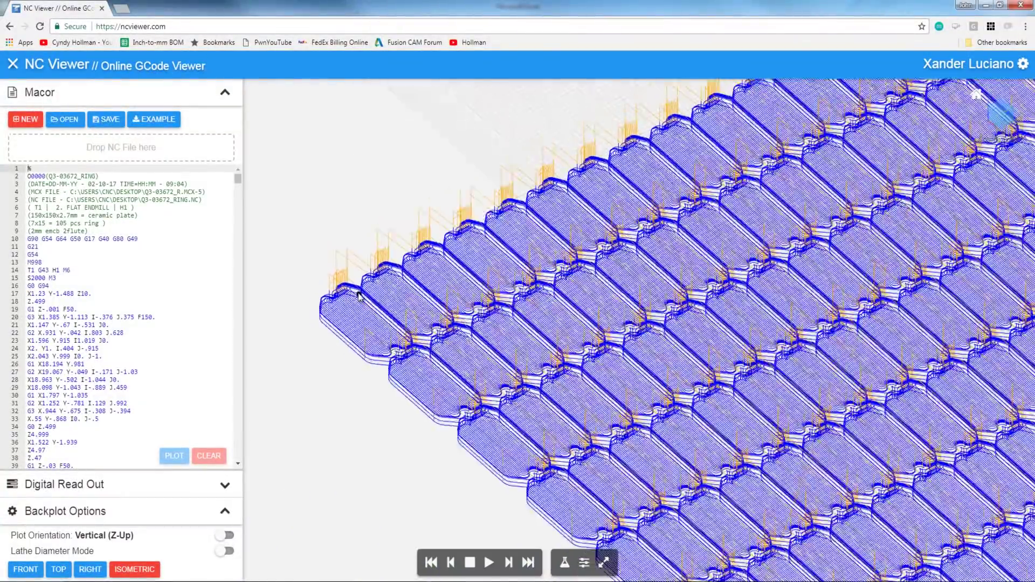
scroll(332, 307, down, 3)
scroll(316, 292, up, 3)
scroll(316, 292, down, 3)
scroll(272, 303, up, 7)
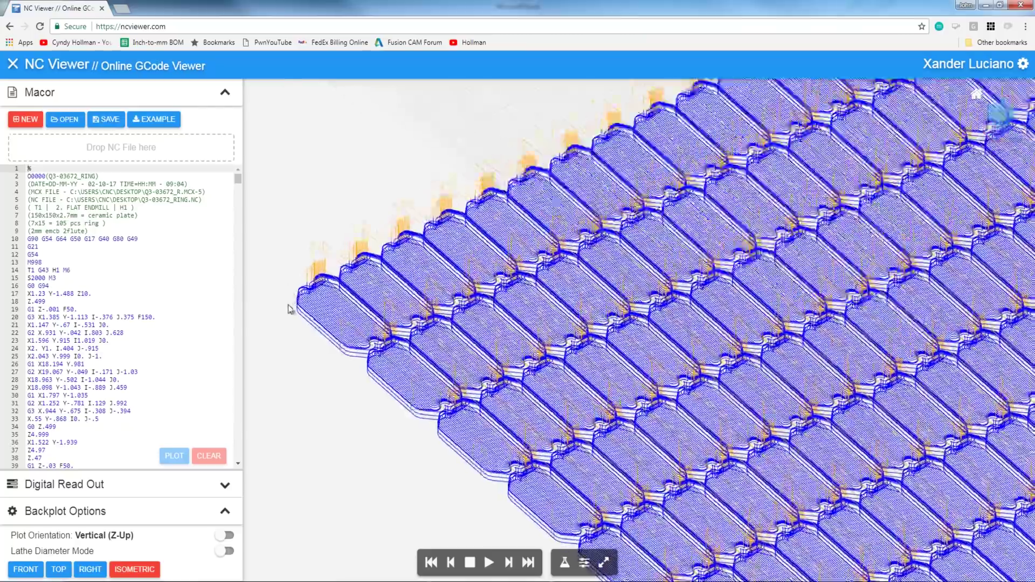
scroll(331, 296, down, 5)
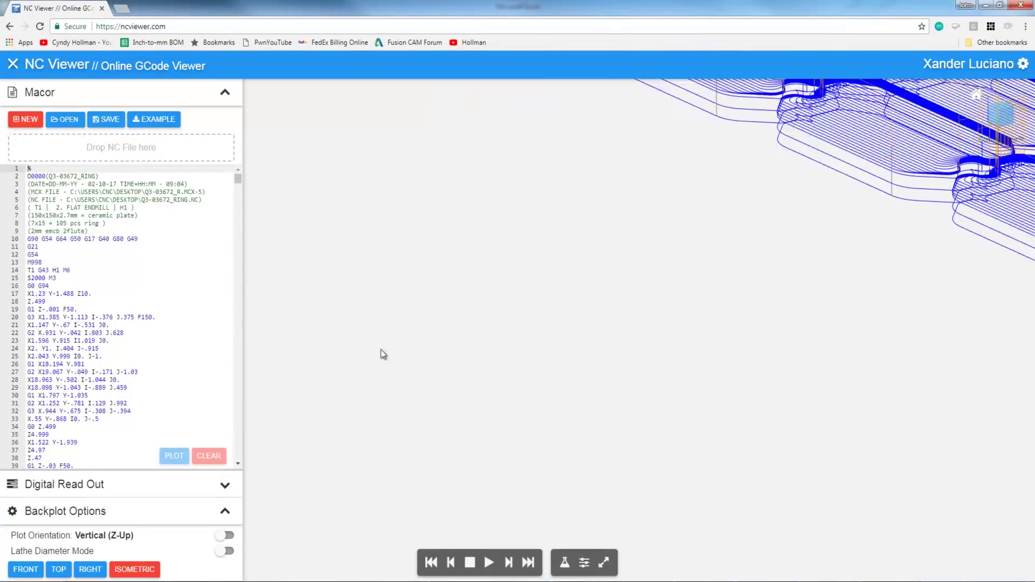
ctrl+scroll(431, 318, up, 1)
scroll(498, 237, up, 6)
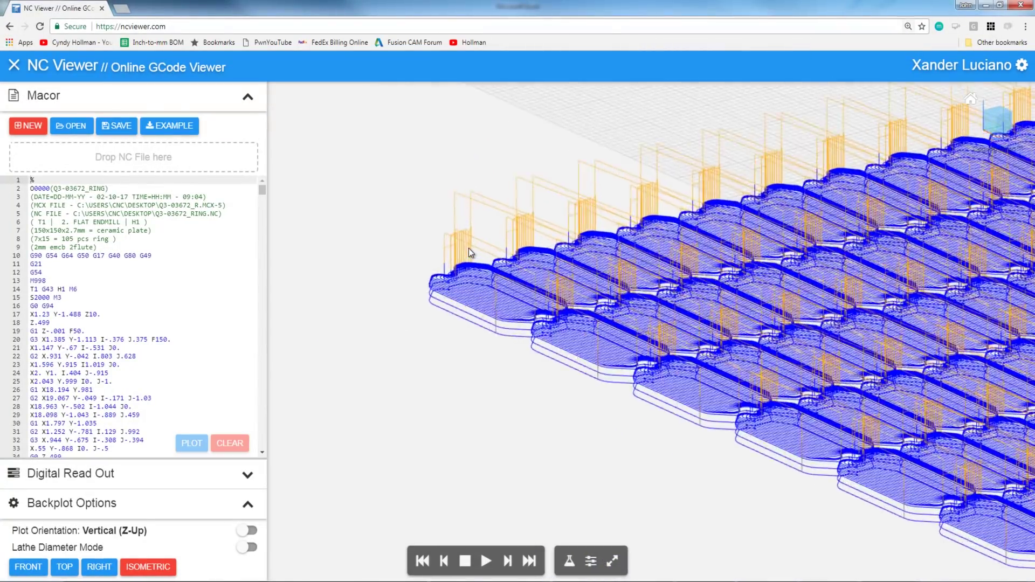
Jump the tool to a point on the first ring, select G-code line 84417, and scroll up through the code.
click(508, 321)
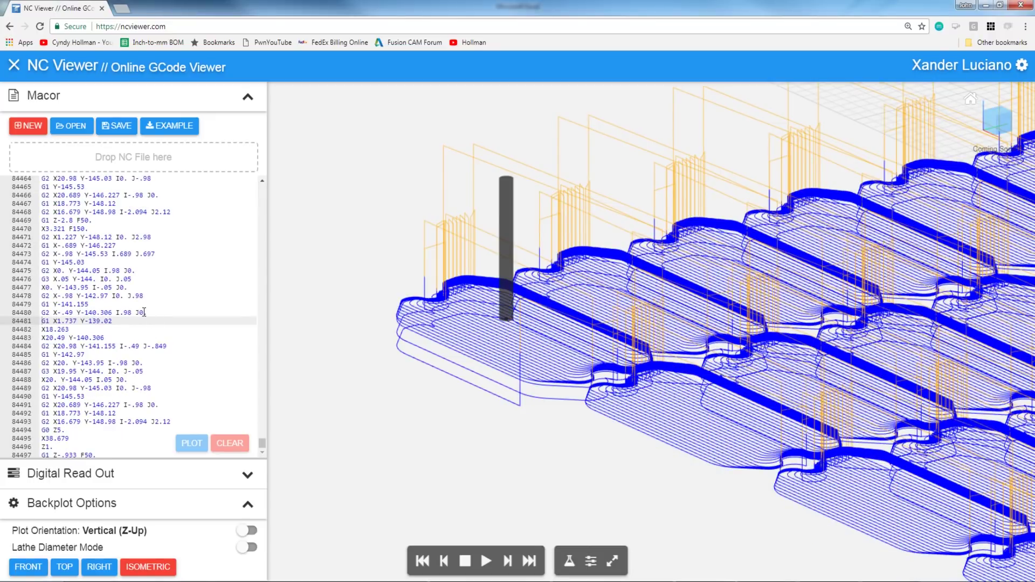
scroll(146, 310, up, 4)
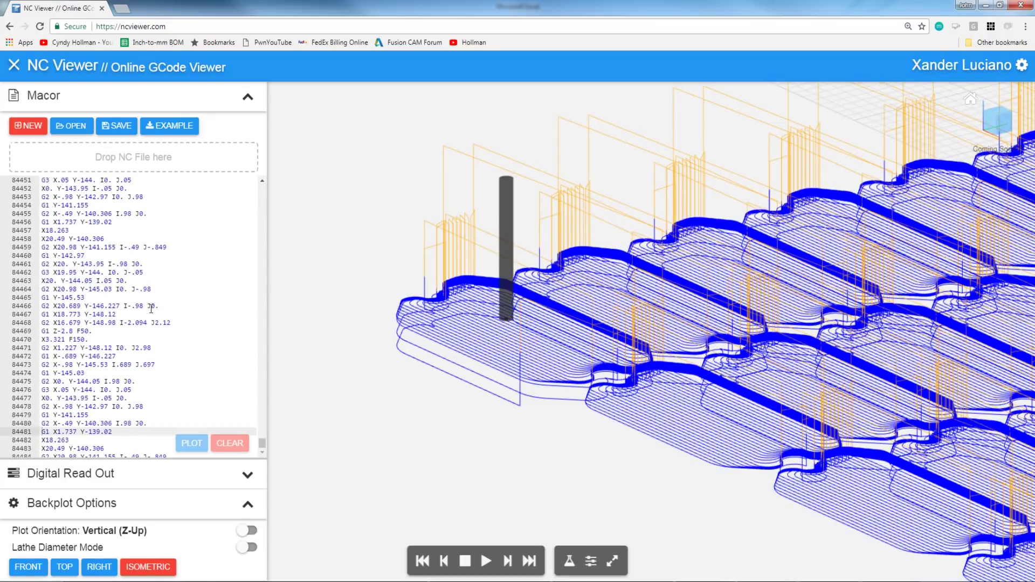
scroll(140, 317, up, 5)
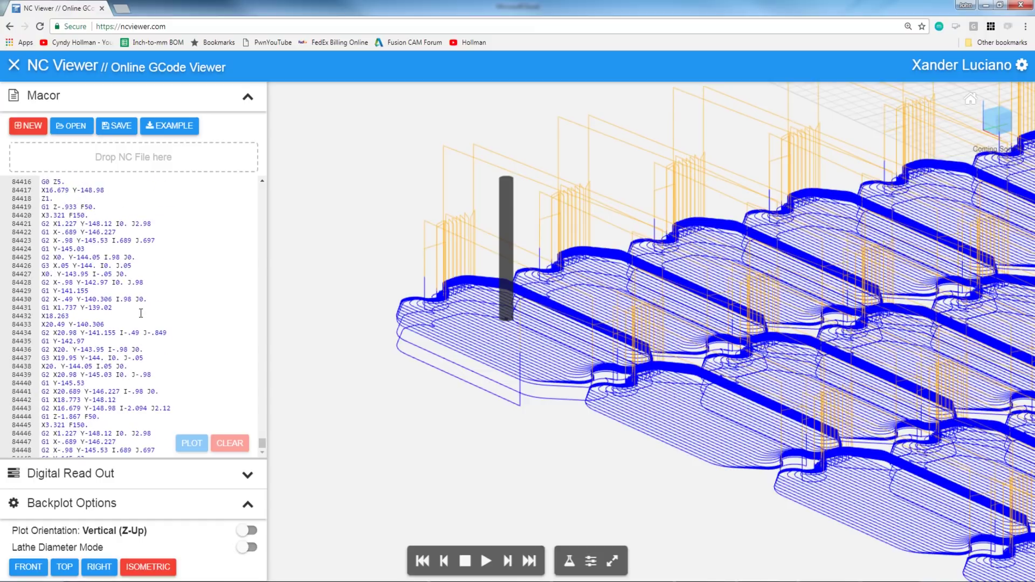
click(135, 300)
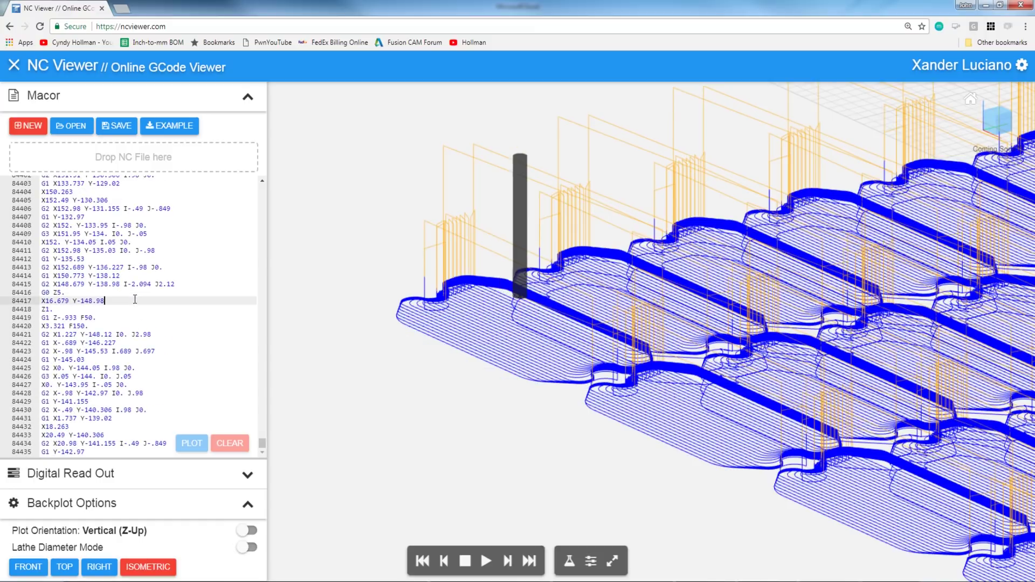
scroll(135, 298, up, 1)
scroll(135, 293, up, 4)
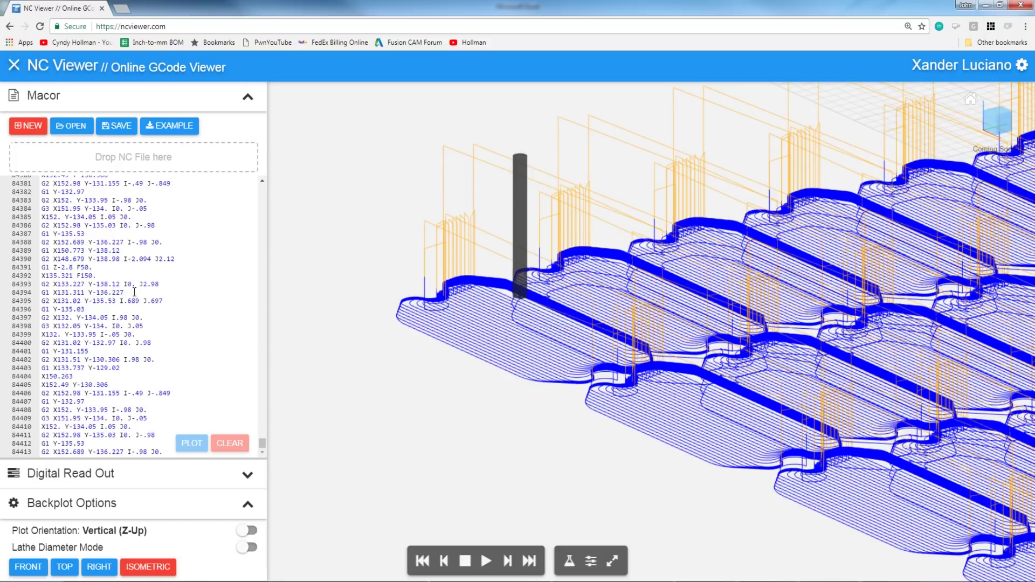
scroll(132, 291, up, 5)
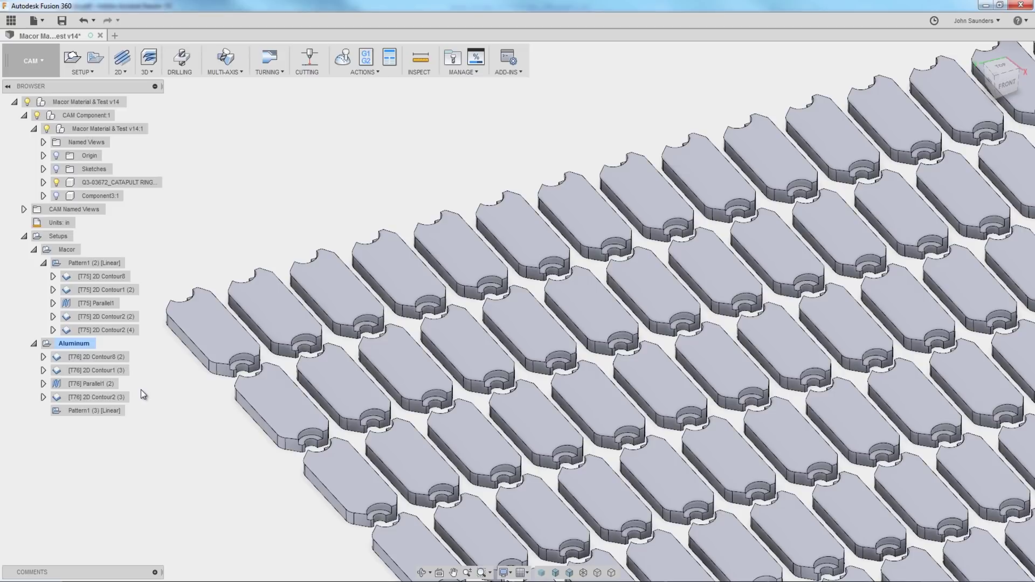
Display the Aluminum setup's 2D Contour8 (2) toolpath and zoom in on it.
click(111, 358)
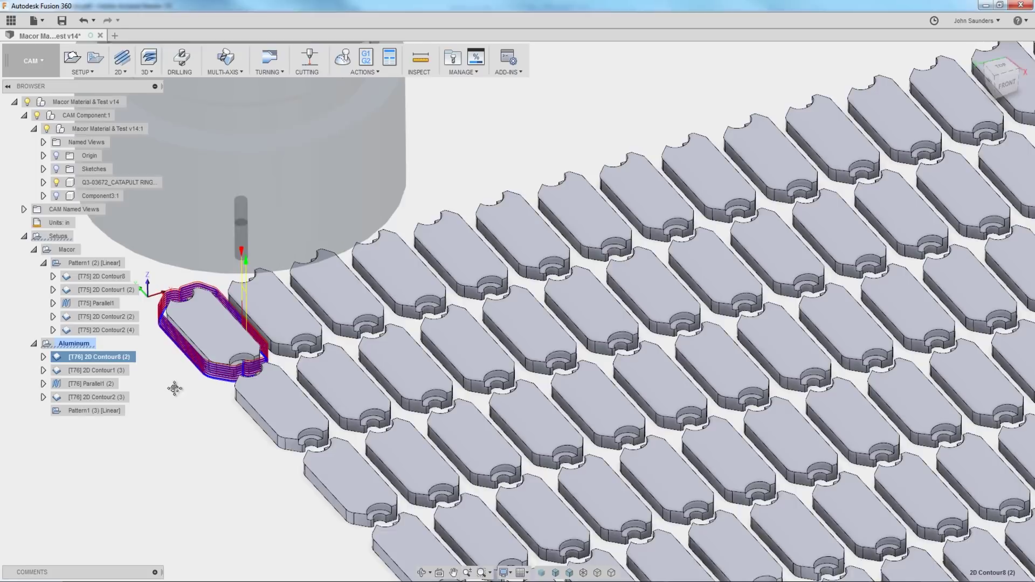
scroll(167, 388, up, 4)
scroll(174, 431, up, 3)
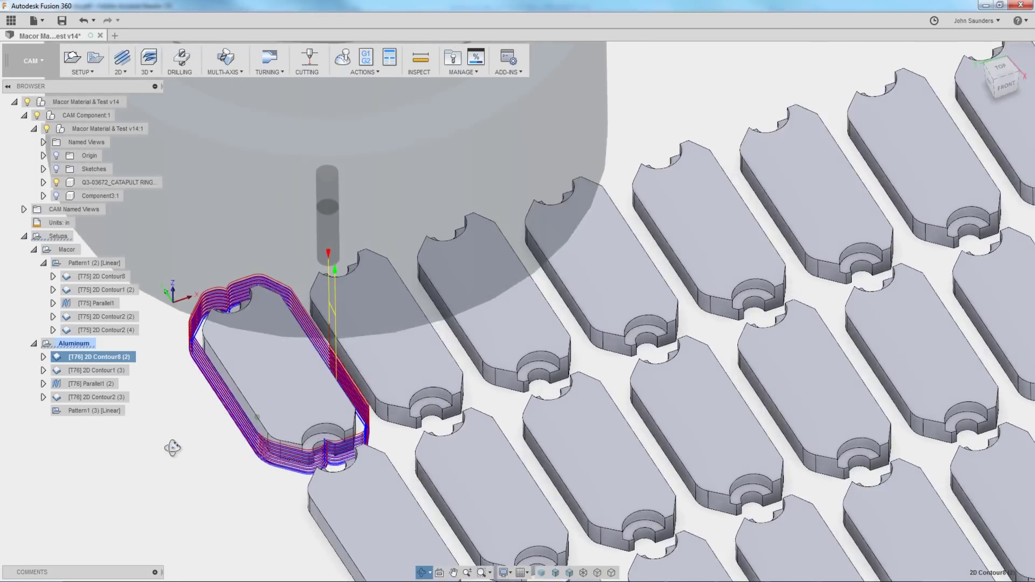
scroll(170, 440, up, 2)
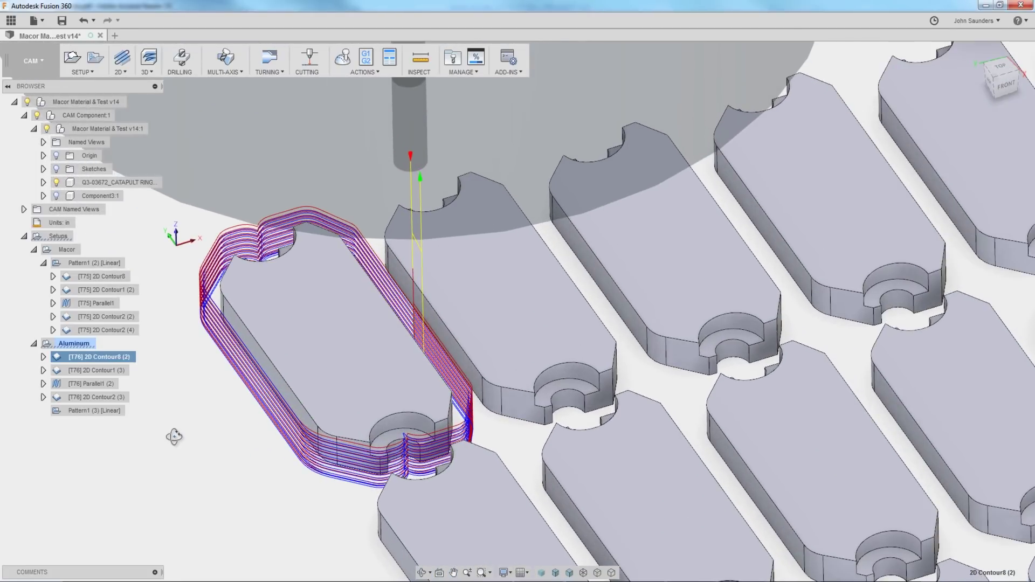
scroll(176, 437, up, 1)
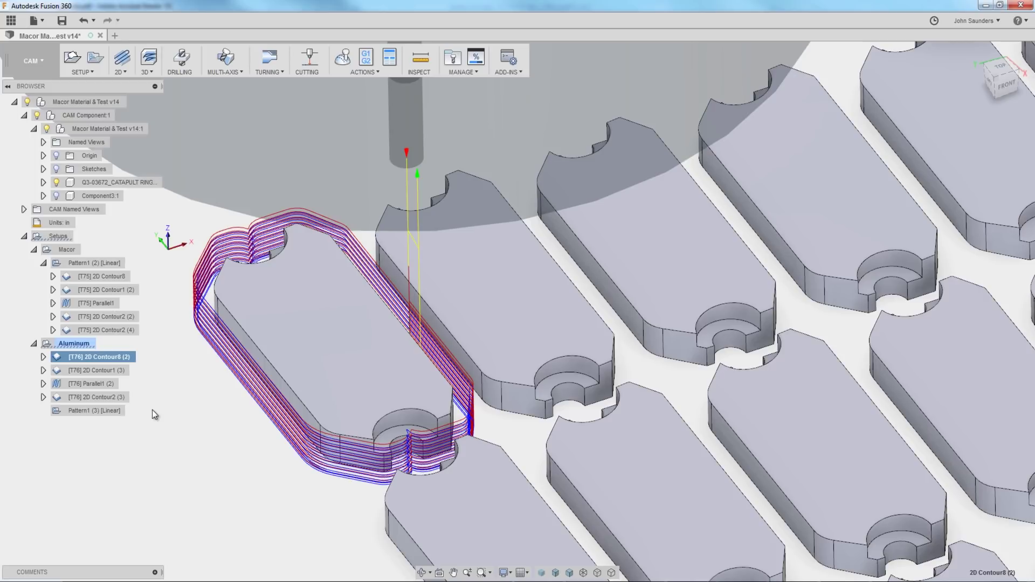
Switch the toolpath display to 2D Contour1 (3), then to Parallel1 (2).
click(120, 372)
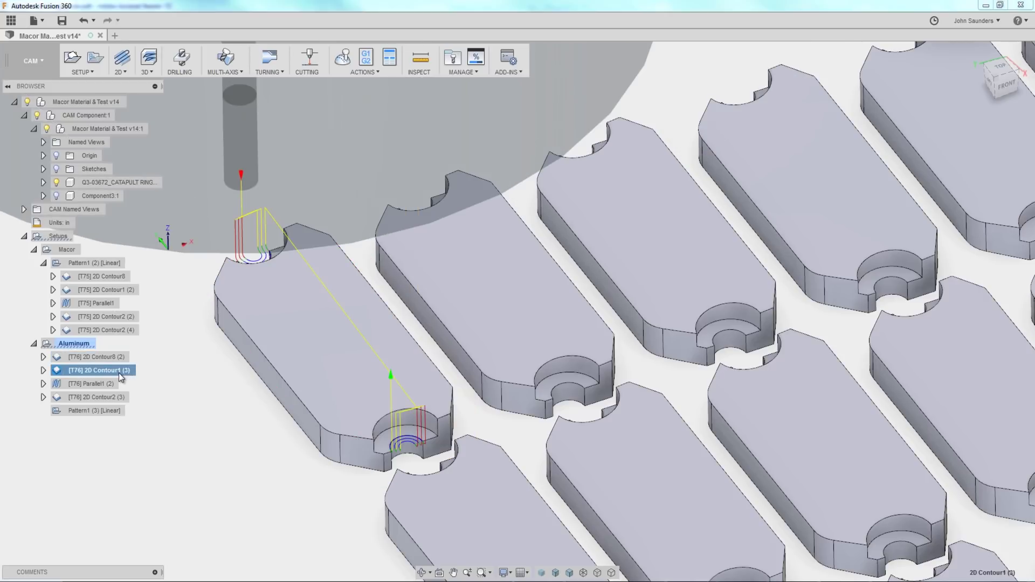
click(88, 380)
click(90, 380)
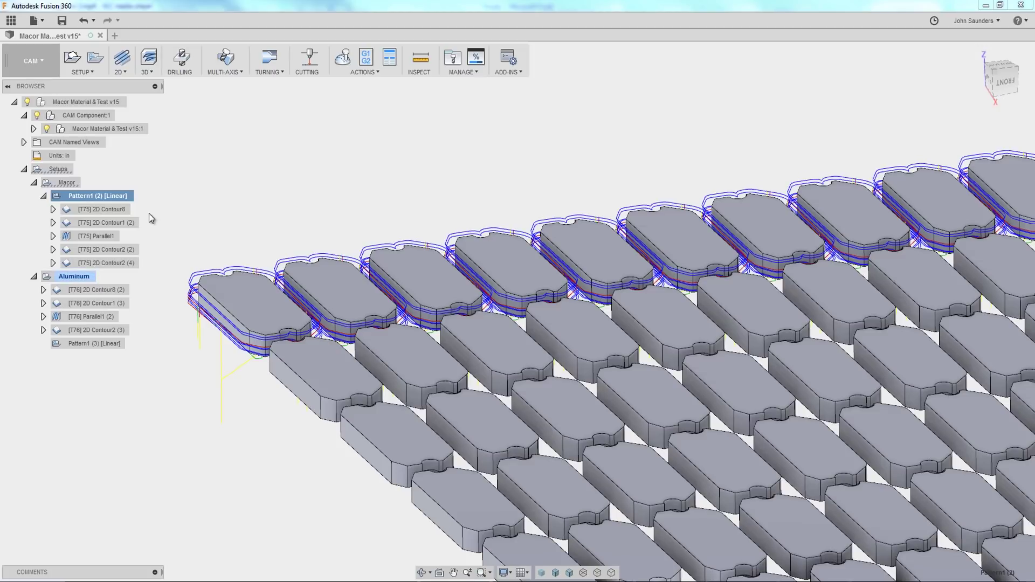
Orbit beneath the parts and hide the Macor pattern toolpaths to expose the part sides.
click(201, 215)
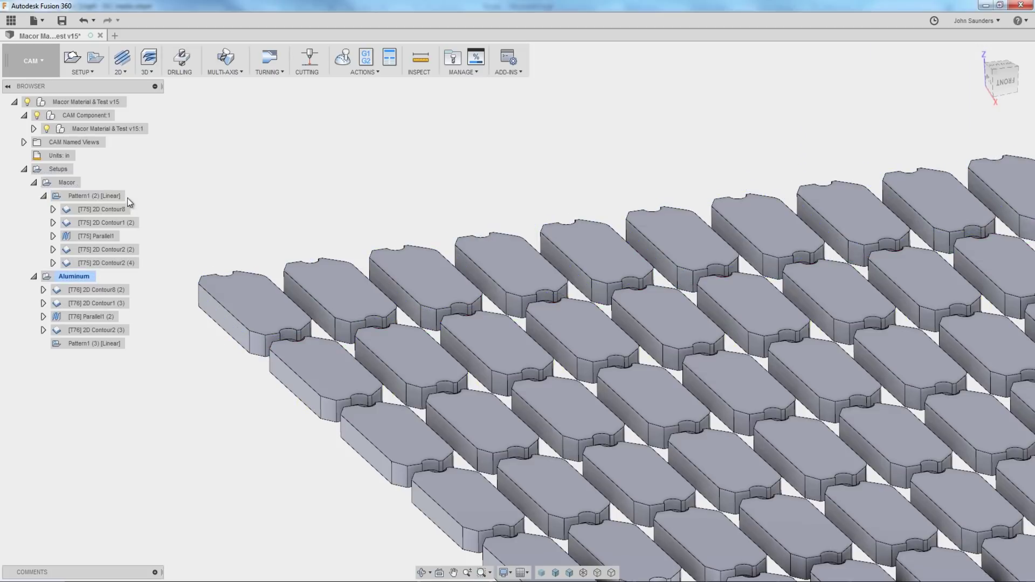
shift+middle_drag(211, 196, 124, 79)
click(124, 78)
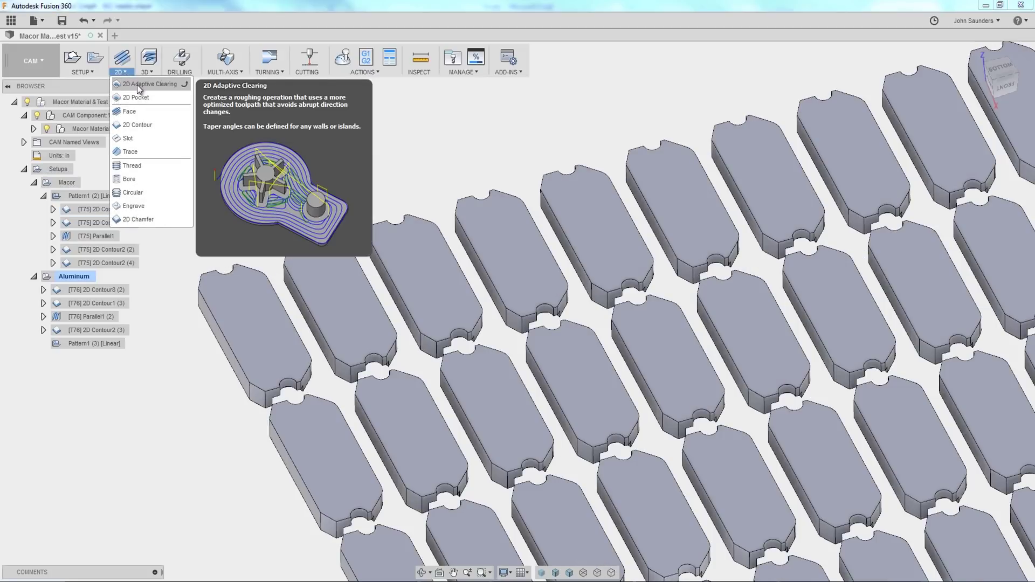
click(149, 75)
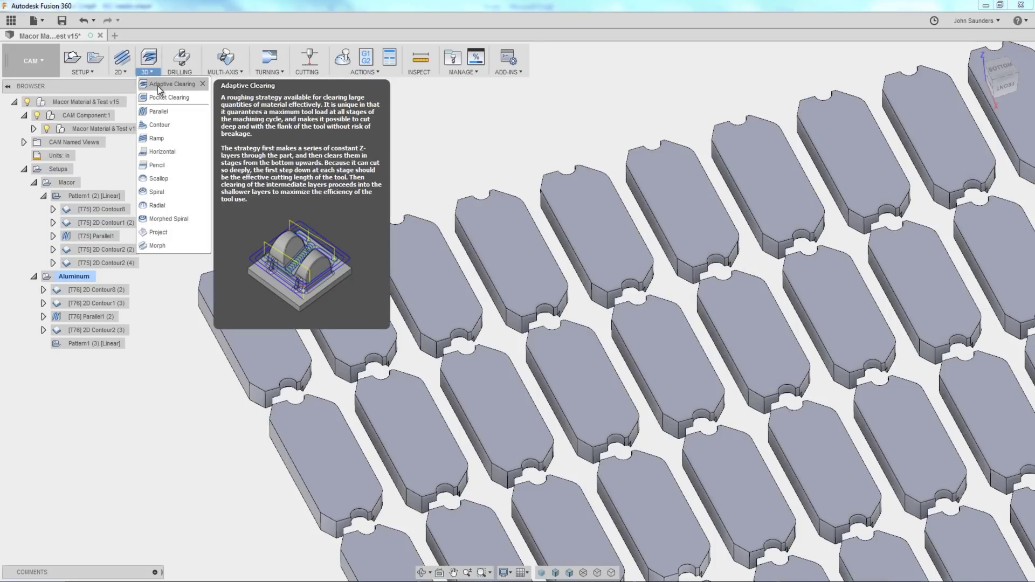
click(452, 131)
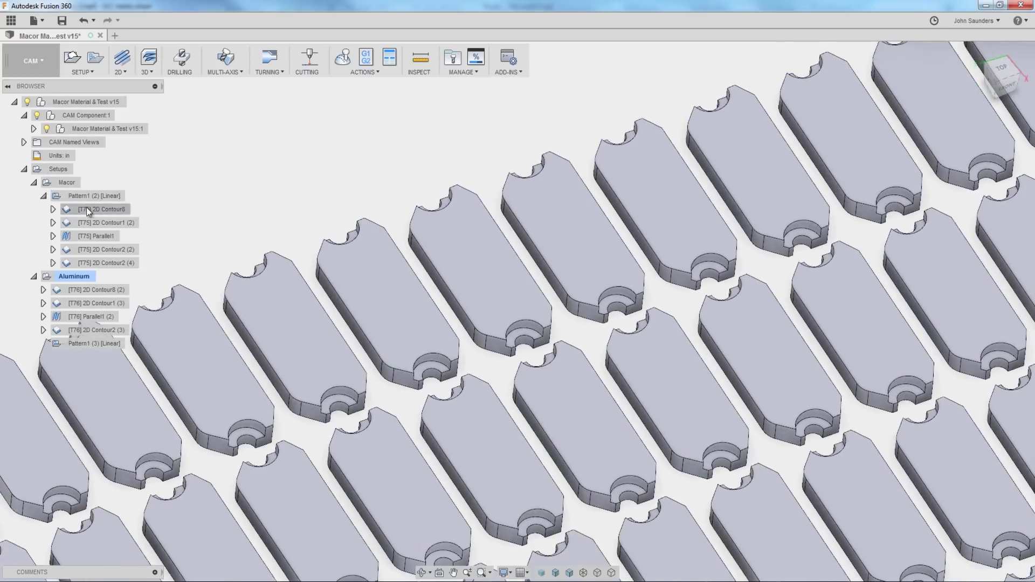
click(91, 196)
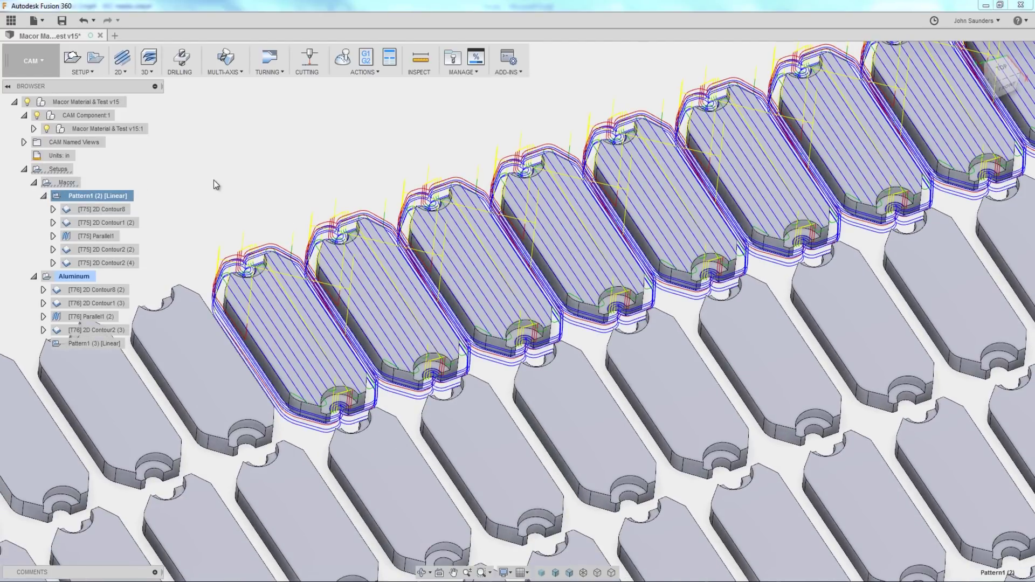
click(225, 167)
scroll(243, 165, up, 3)
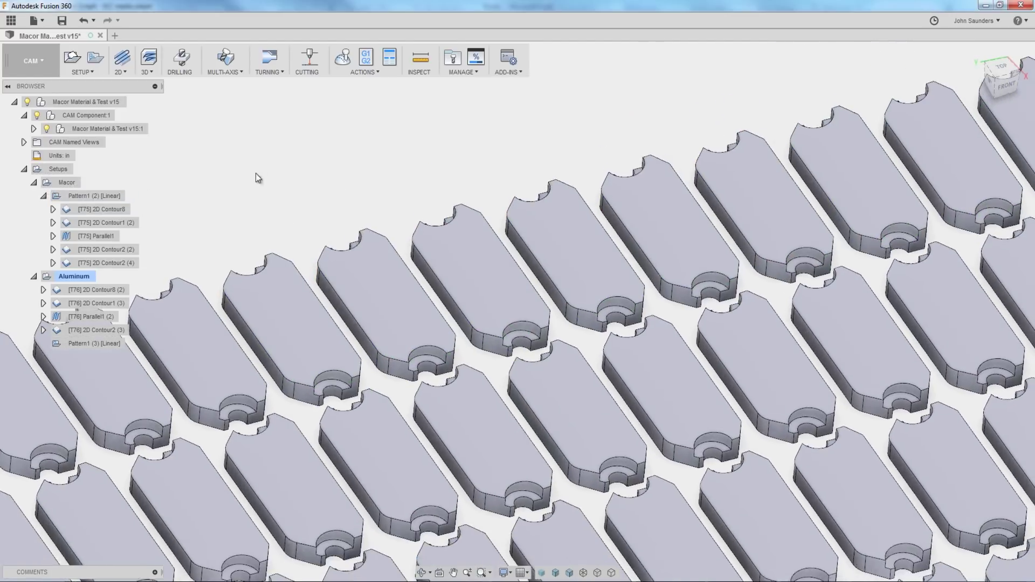
Measure between the facing sides of two neighbouring parts, reading about 0.1 in.
key(i)
scroll(337, 319, up, 3)
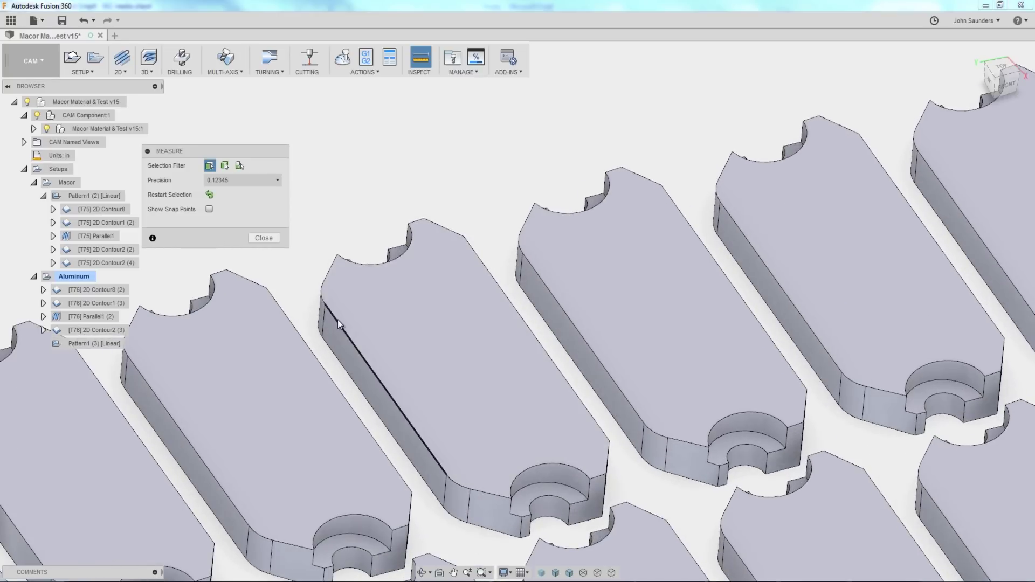
click(337, 339)
shift+middle_drag(371, 182, 302, 194)
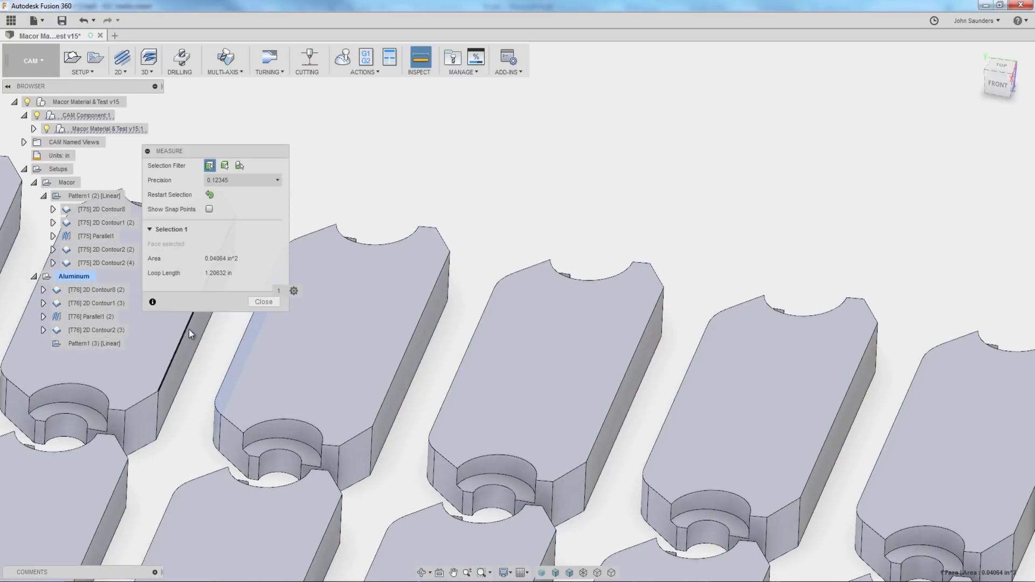
click(188, 329)
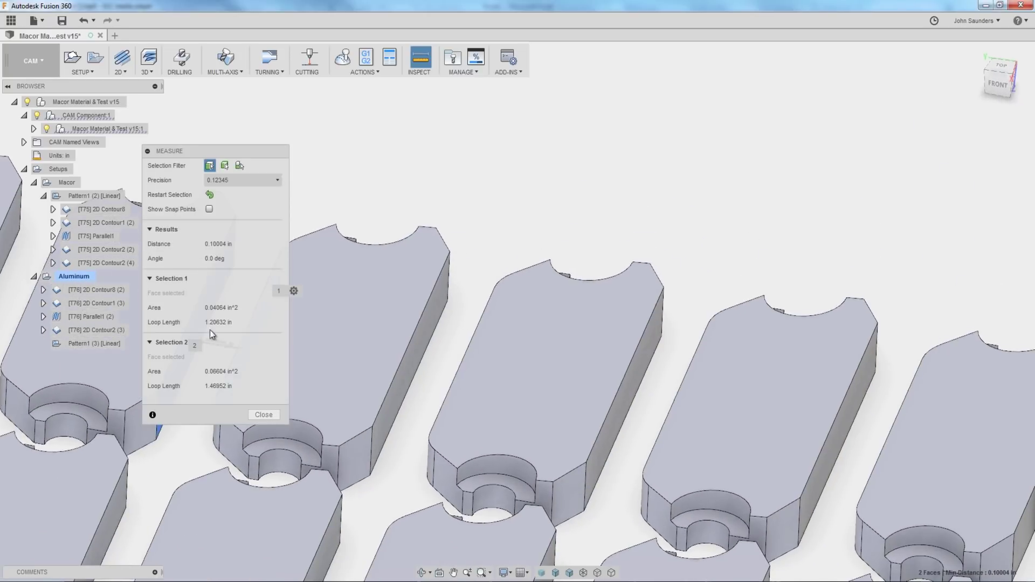
click(512, 264)
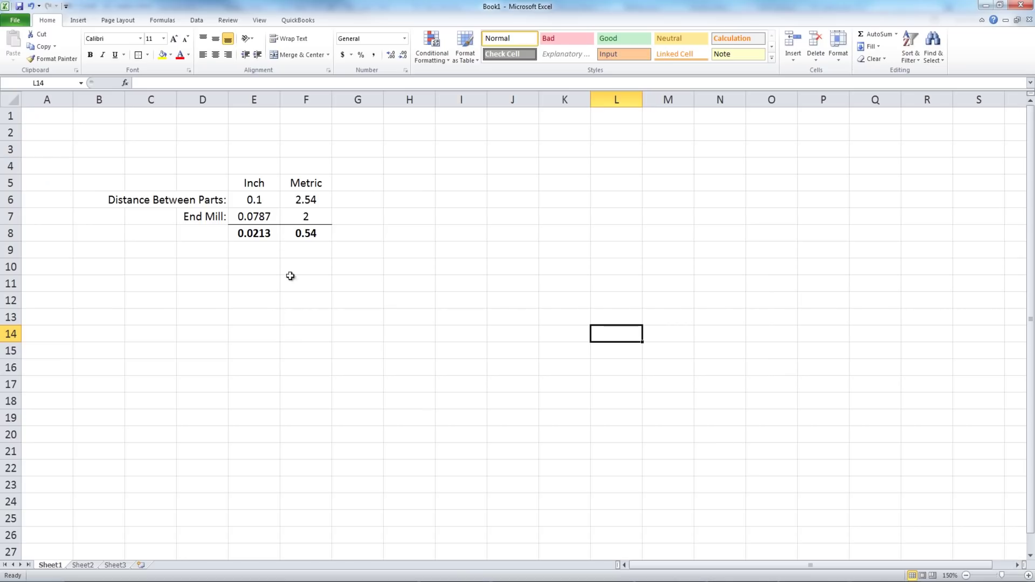
Check E6 (0.1 in spacing), E7 (0.0787 in end mill) and E8 (=+E6-E7, 0.0213 in).
click(258, 205)
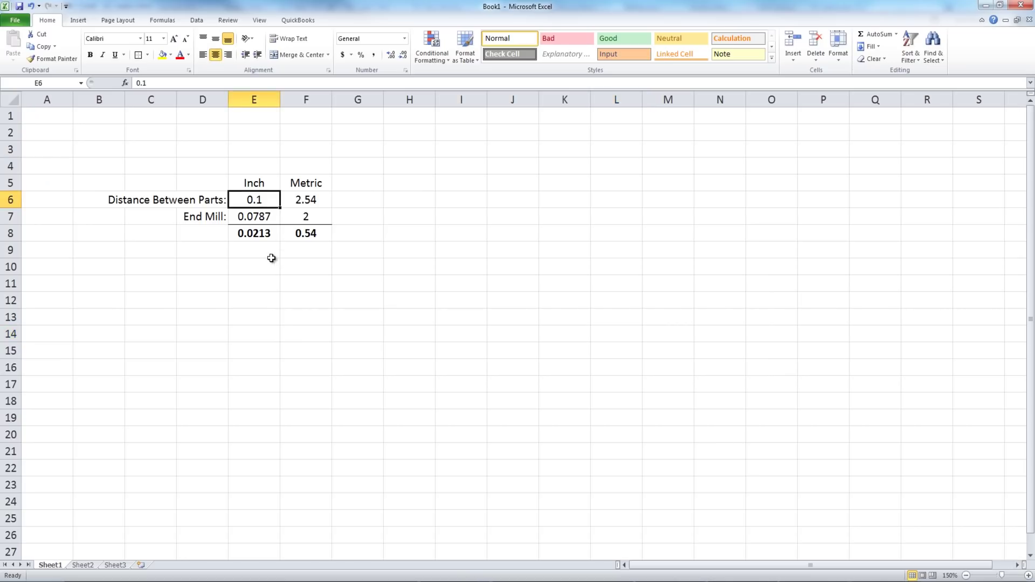
click(262, 219)
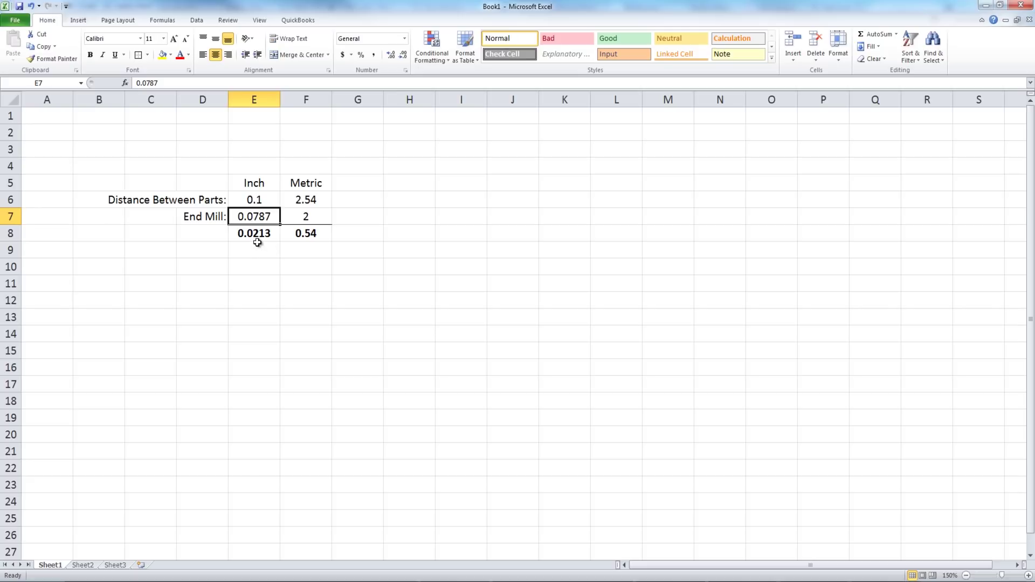
click(258, 242)
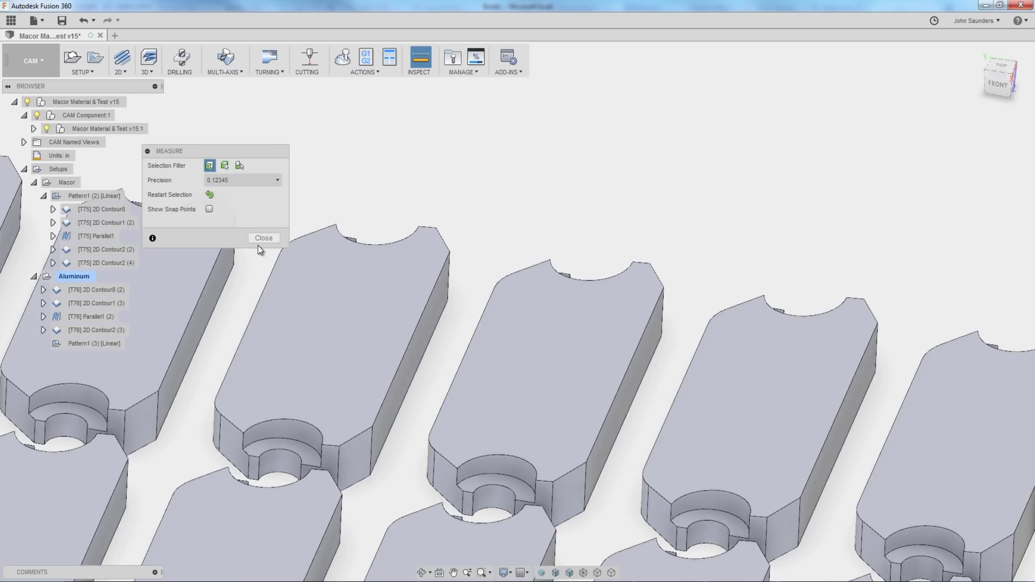
Close Measure, zoom out and orbit diagonally, then display the [T75] 2D Contour8 toolpath.
click(263, 240)
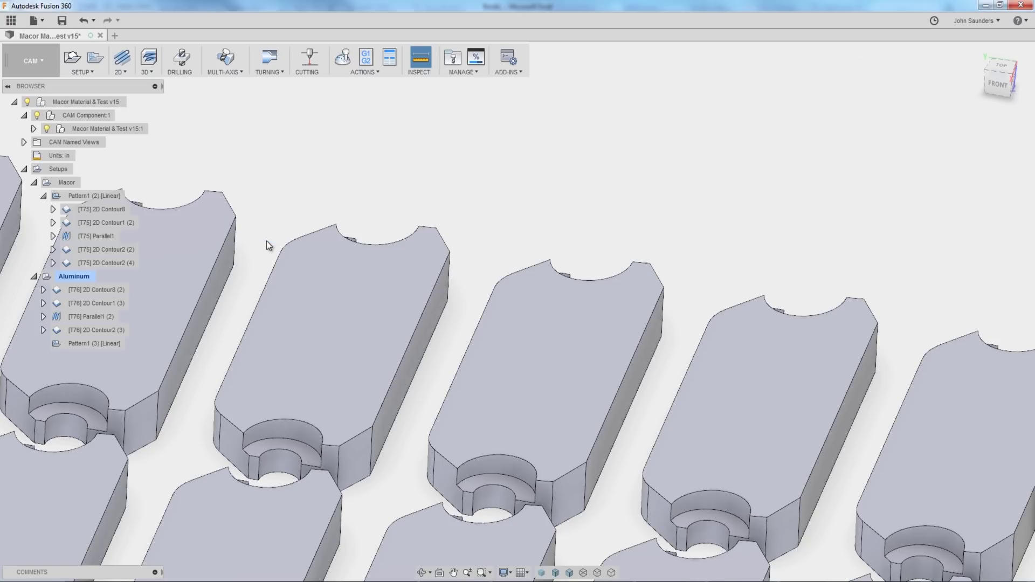
scroll(342, 248, down, 3)
shift+middle_drag(422, 251, 318, 352)
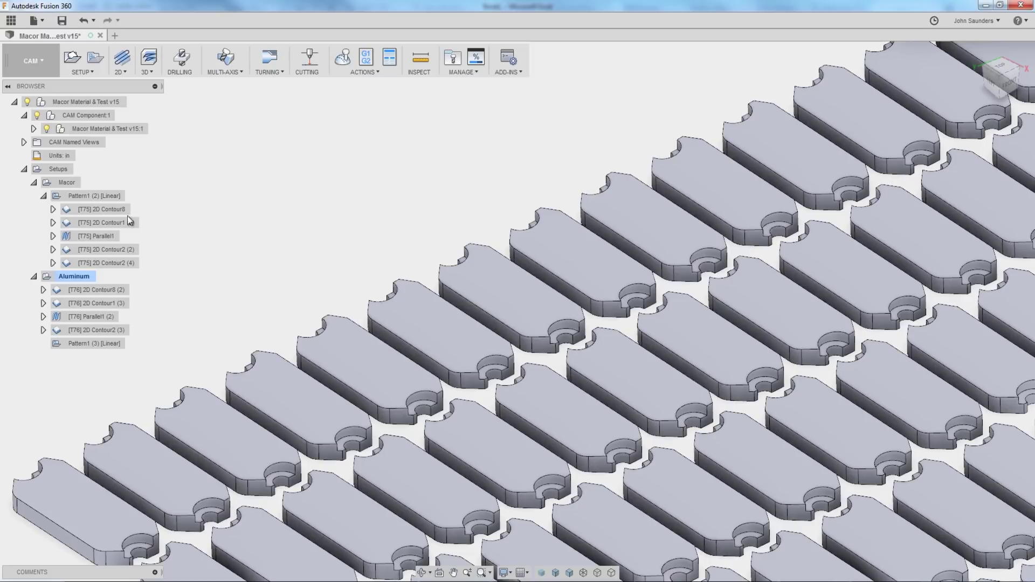
click(109, 210)
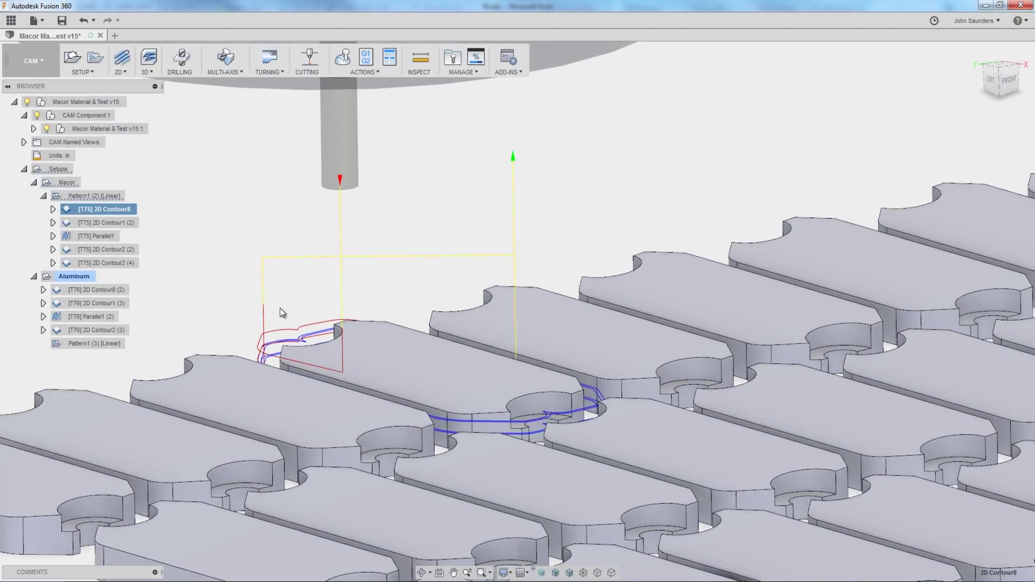
double_click(278, 312)
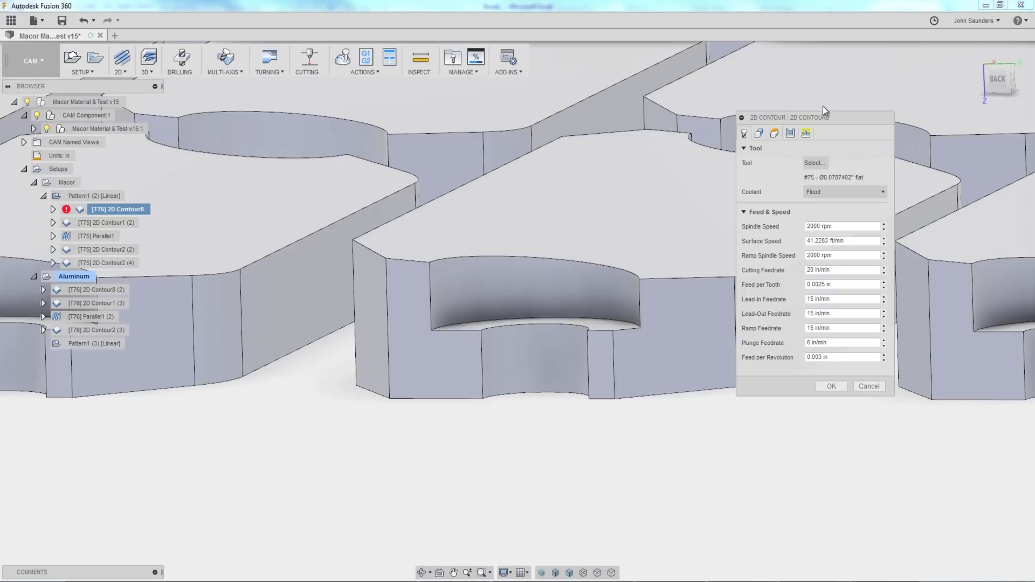
click(806, 134)
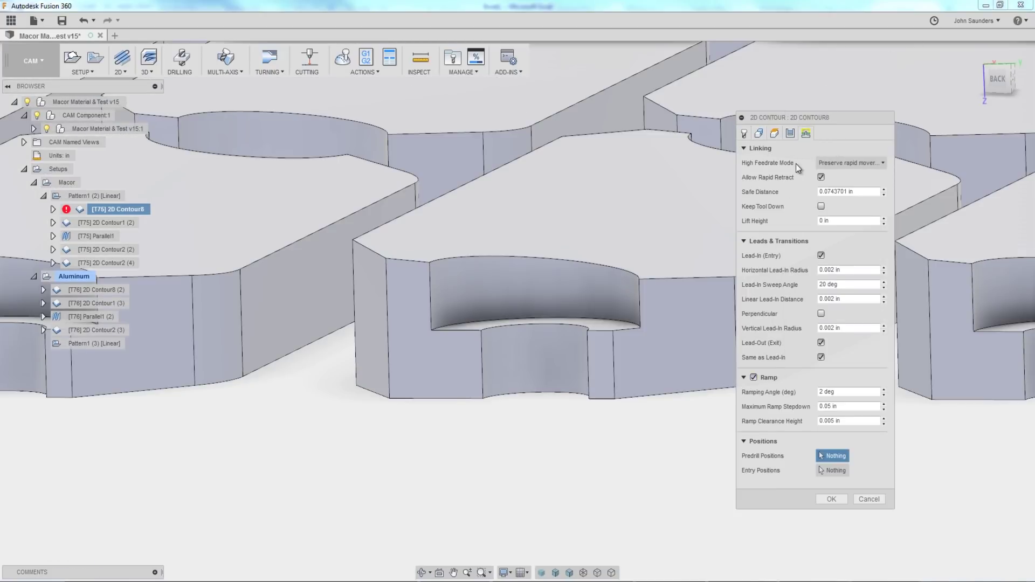
click(790, 134)
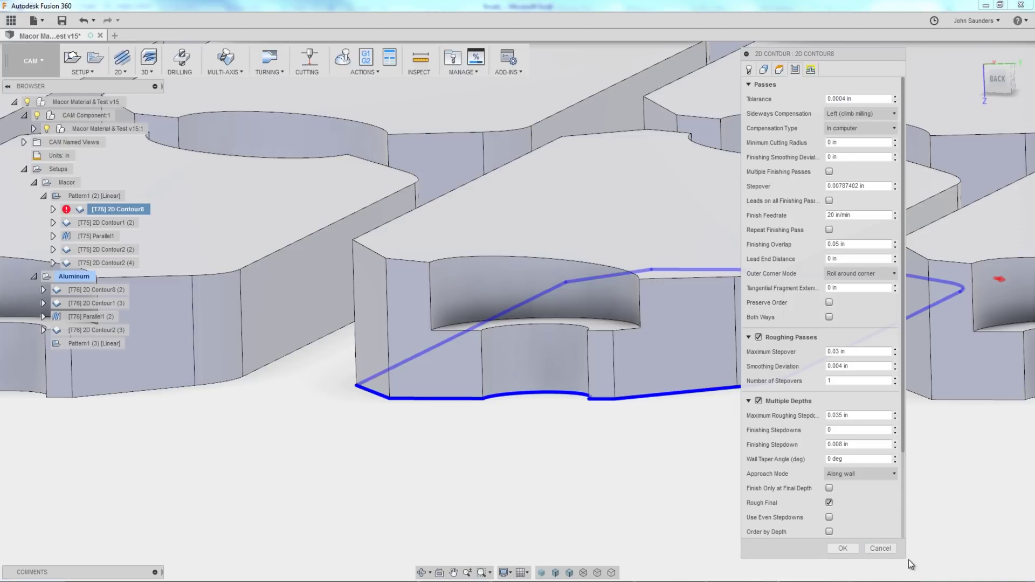
click(880, 548)
click(110, 210)
scroll(321, 327, up, 5)
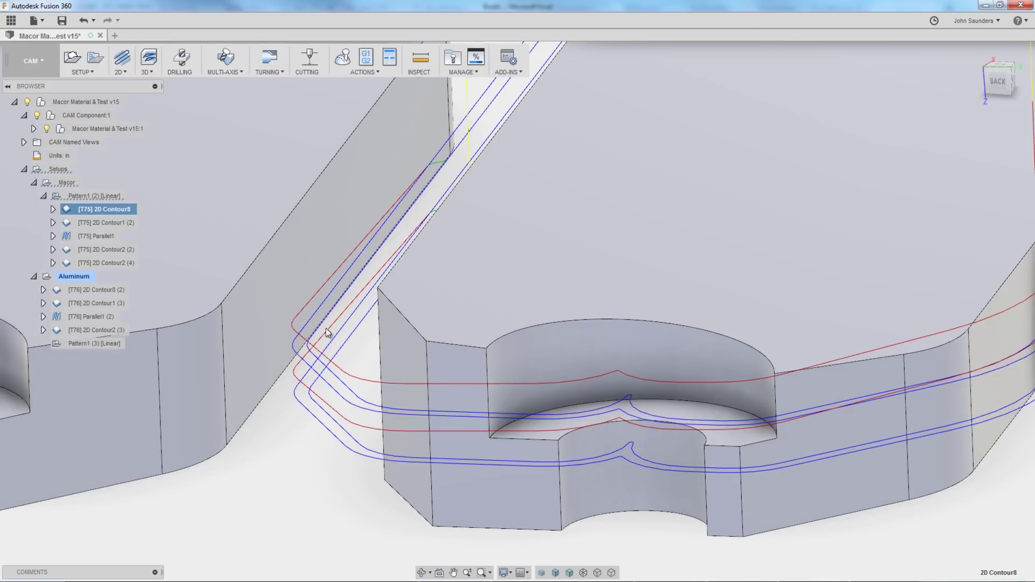
shift+middle_drag(325, 328, 322, 309)
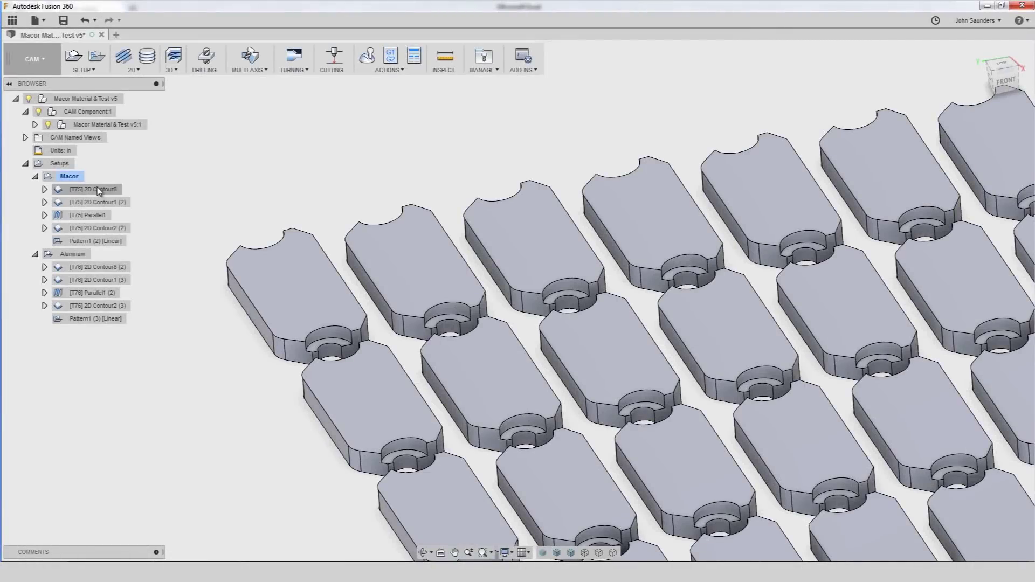
Set 2D Contour8's bottom height to the picked counterbore ledge face and regenerate the toolpath.
click(96, 189)
shift+middle_drag(236, 378, 335, 280)
shift+middle_drag(325, 427, 328, 393)
shift+middle_drag(313, 383, 301, 334)
click(96, 189)
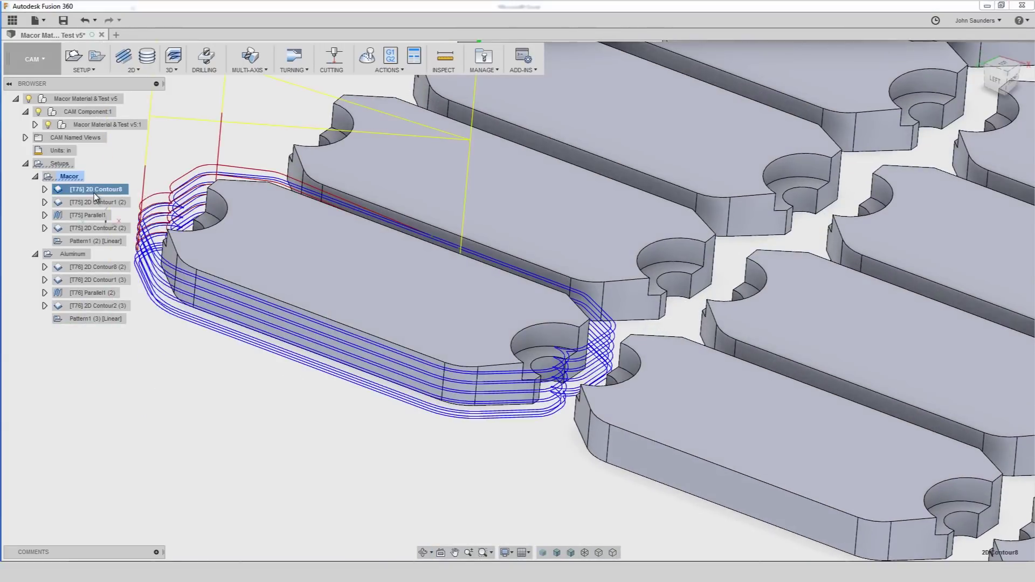
double_click(96, 191)
click(830, 115)
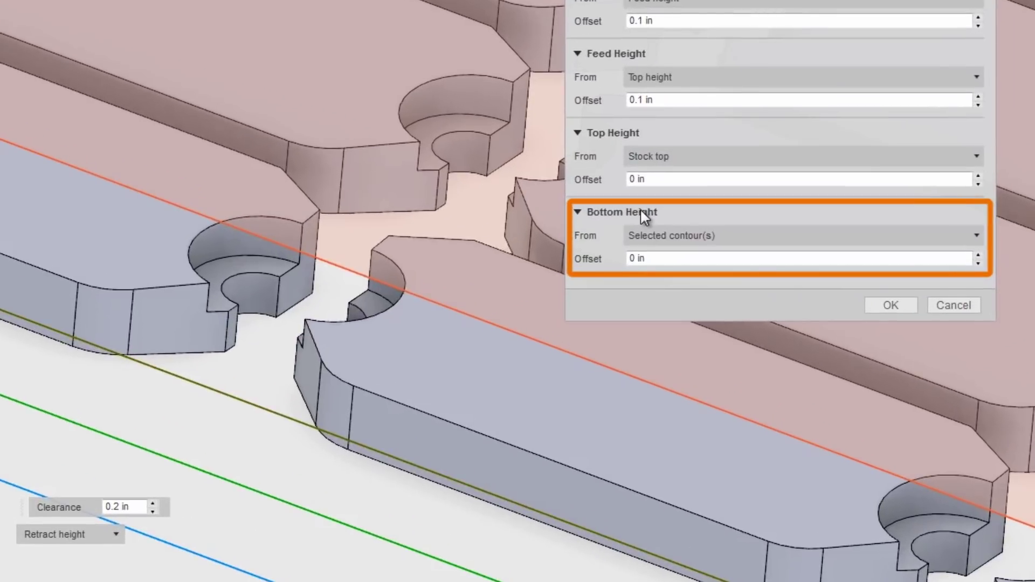
click(787, 333)
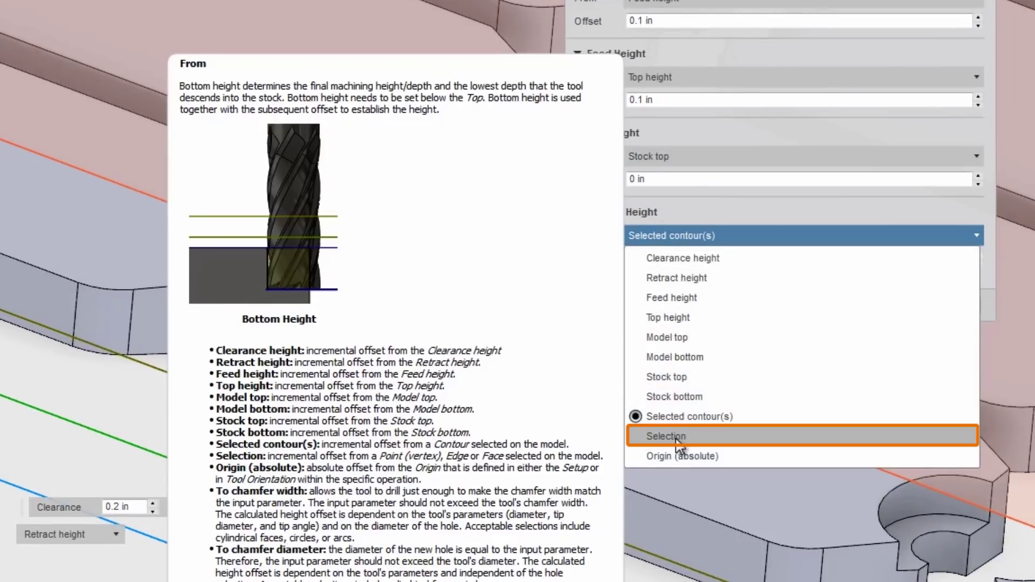
click(675, 437)
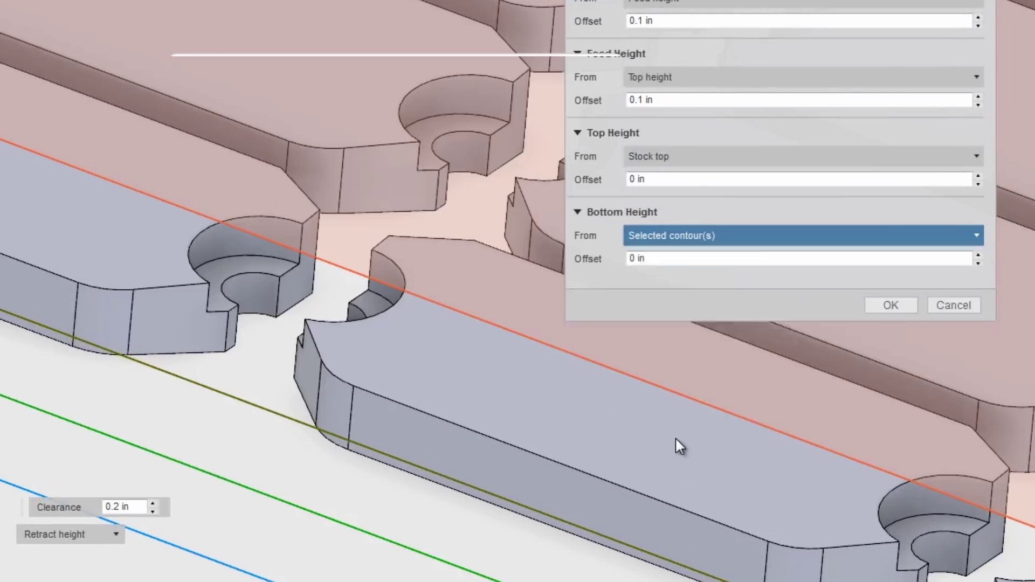
click(273, 270)
click(888, 329)
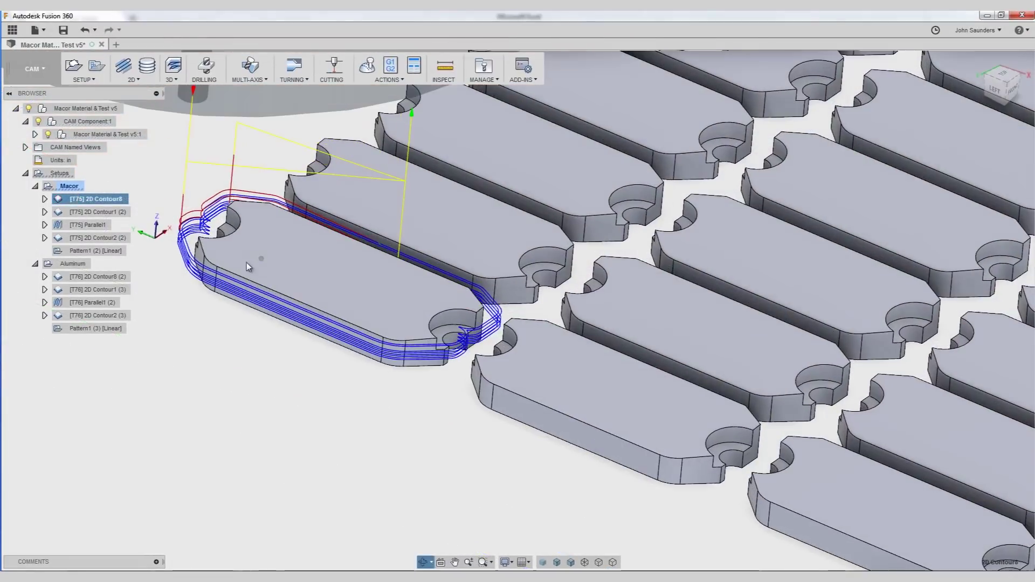
Inspect the regenerated passes, then measure the notch's short vertical edge at 0.04921 in.
shift+middle_drag(339, 310, 516, 283)
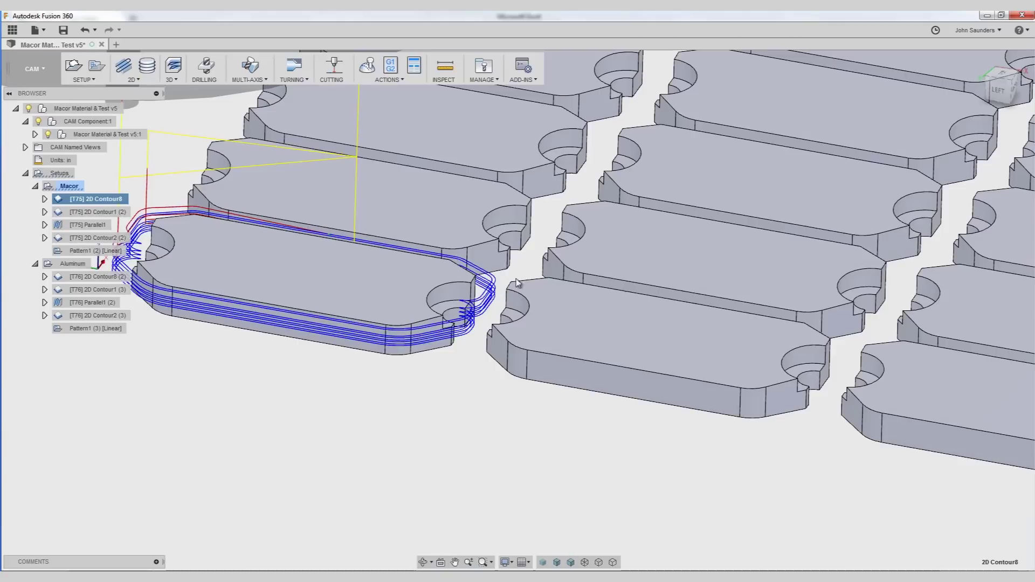
scroll(486, 351, up, 2)
scroll(462, 324, up, 3)
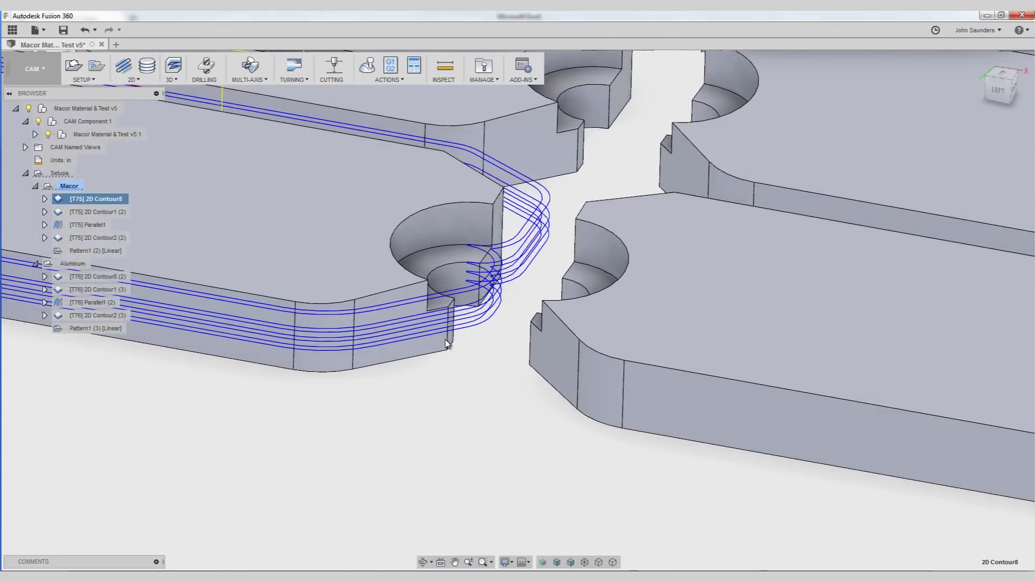
shift+middle_drag(463, 342, 470, 372)
click(473, 384)
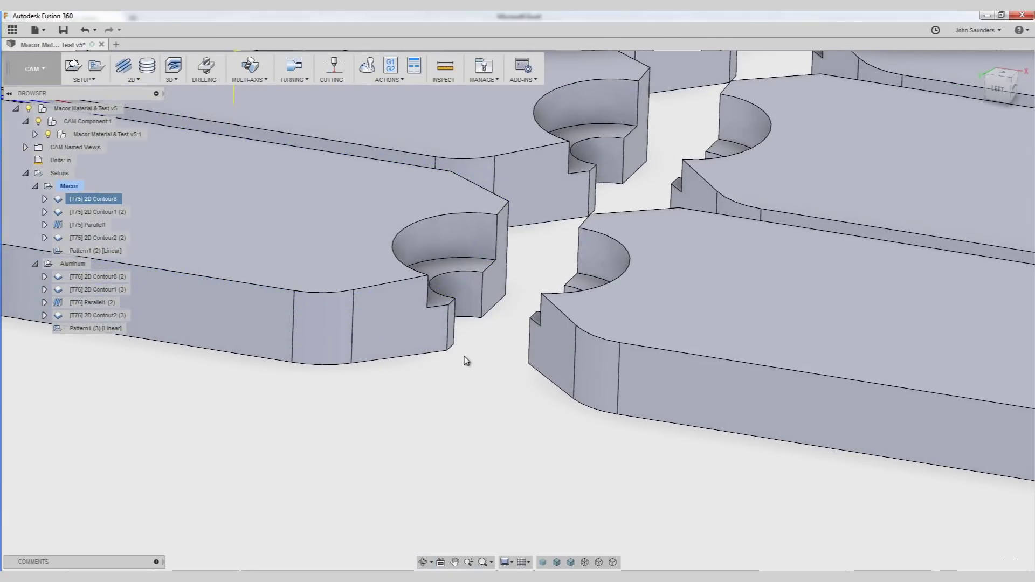
key(i)
click(449, 325)
scroll(459, 319, up, 2)
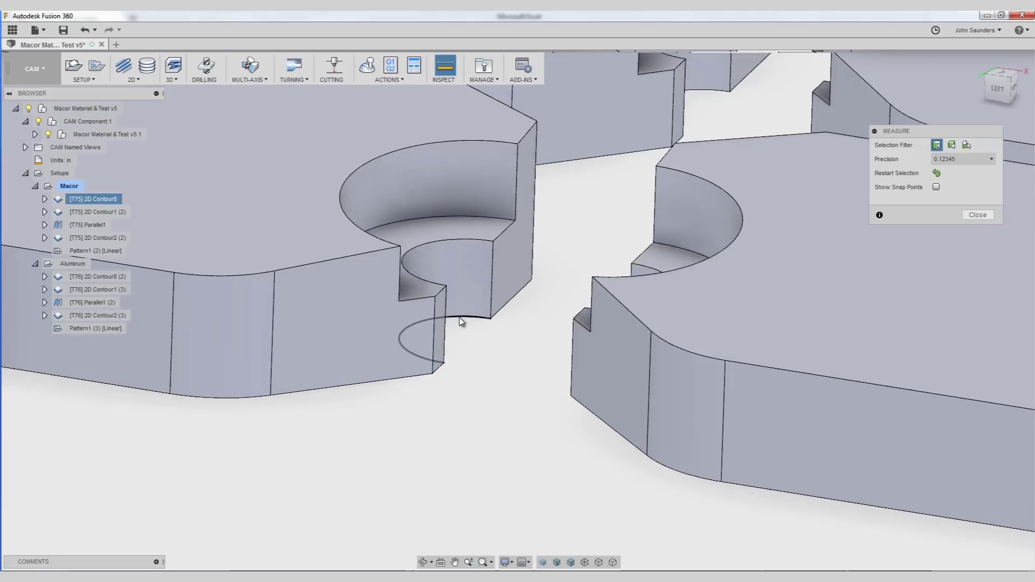
click(435, 318)
scroll(183, 266, down, 5)
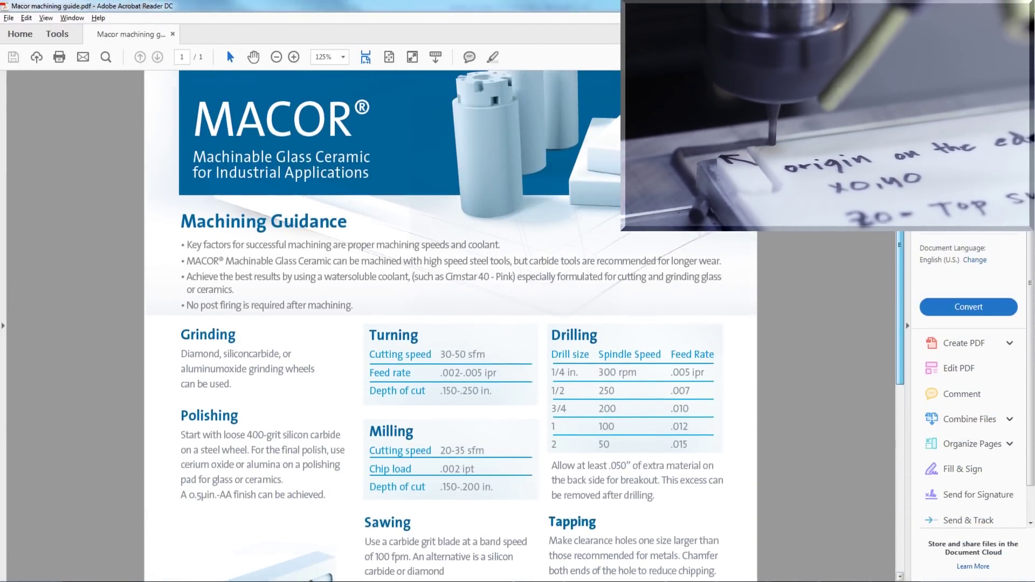
Scroll the Macor guide PDF to the Milling table listing 20-35 sfm and .002 ipt.
scroll(912, 254, down, 10)
scroll(912, 255, up, 6)
scroll(912, 255, up, 3)
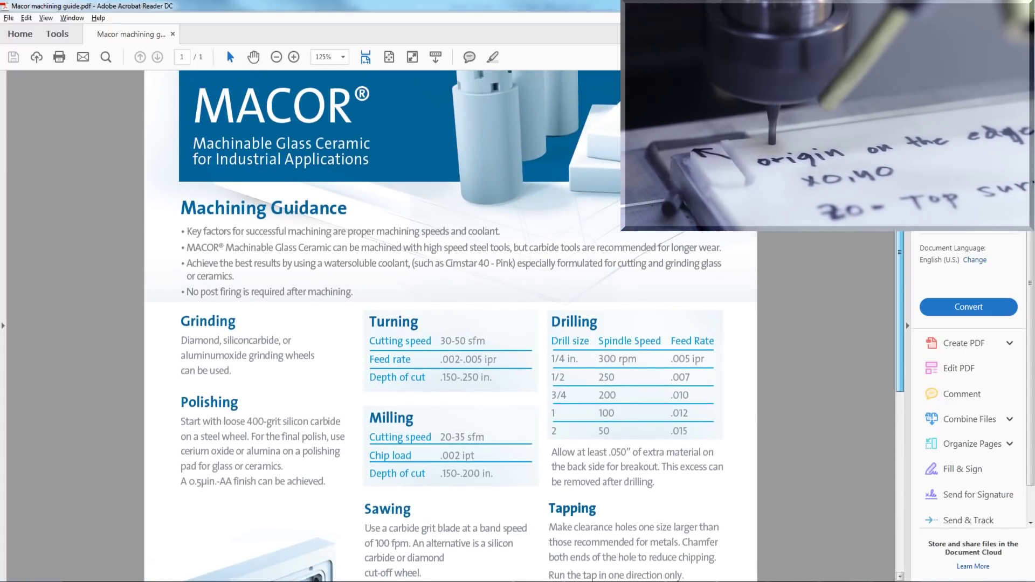
scroll(912, 255, down, 2)
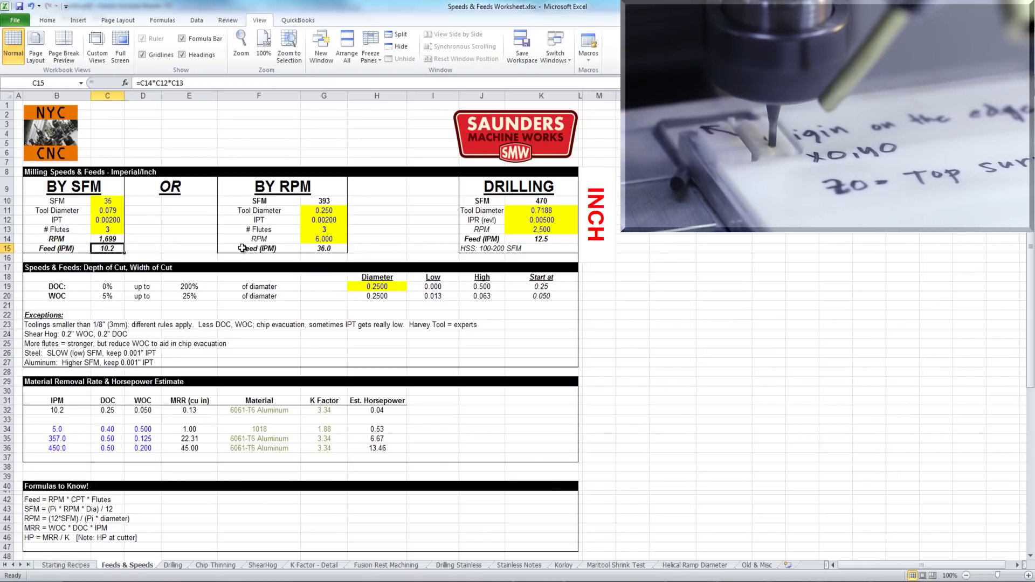
Select the 35 SFM cell C10 on the Feeds & Speeds tab.
click(116, 199)
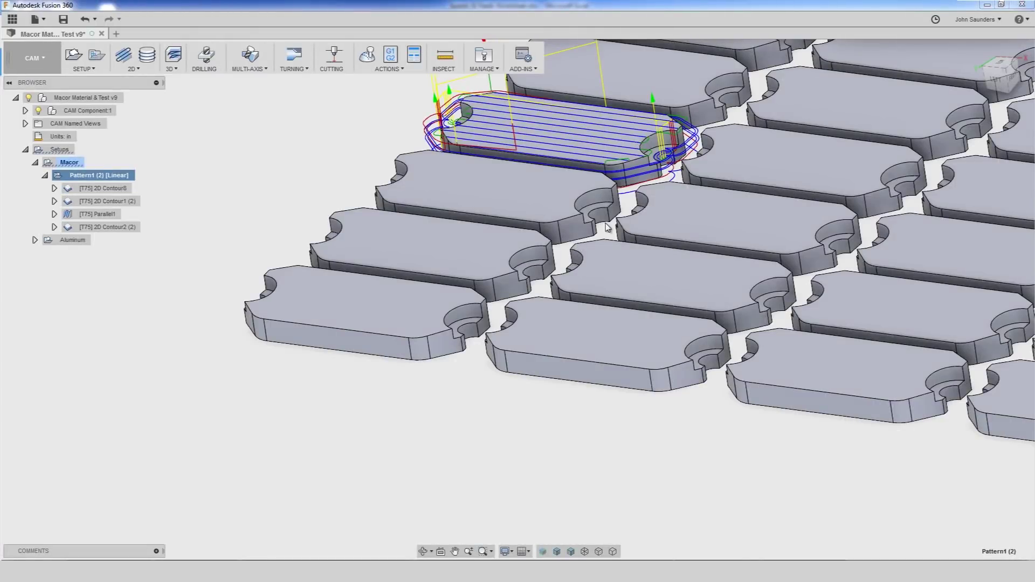
Show the 2D Contour2 (2) toolpath and check its cutting depth from the LEFT view.
click(128, 228)
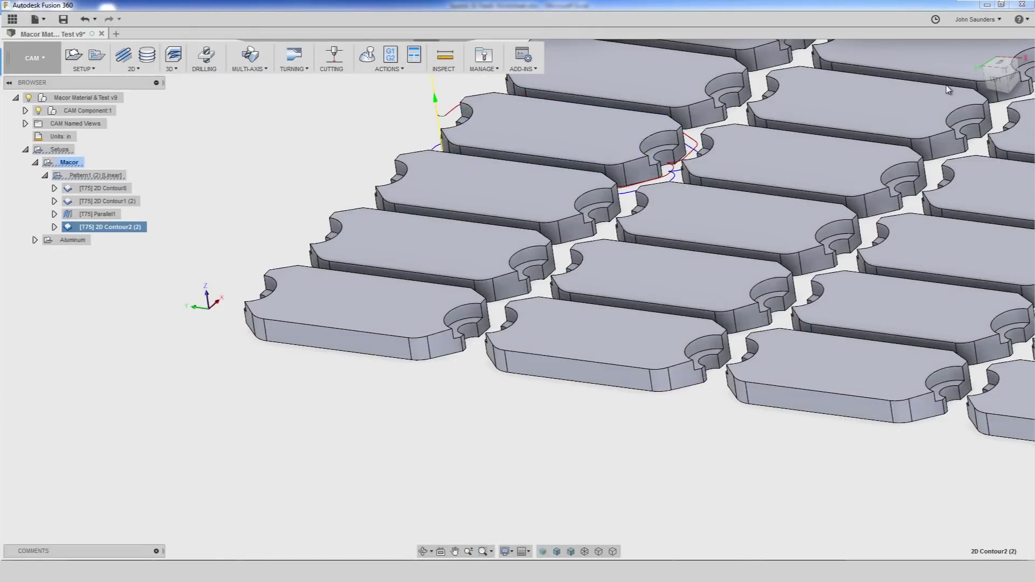
click(995, 81)
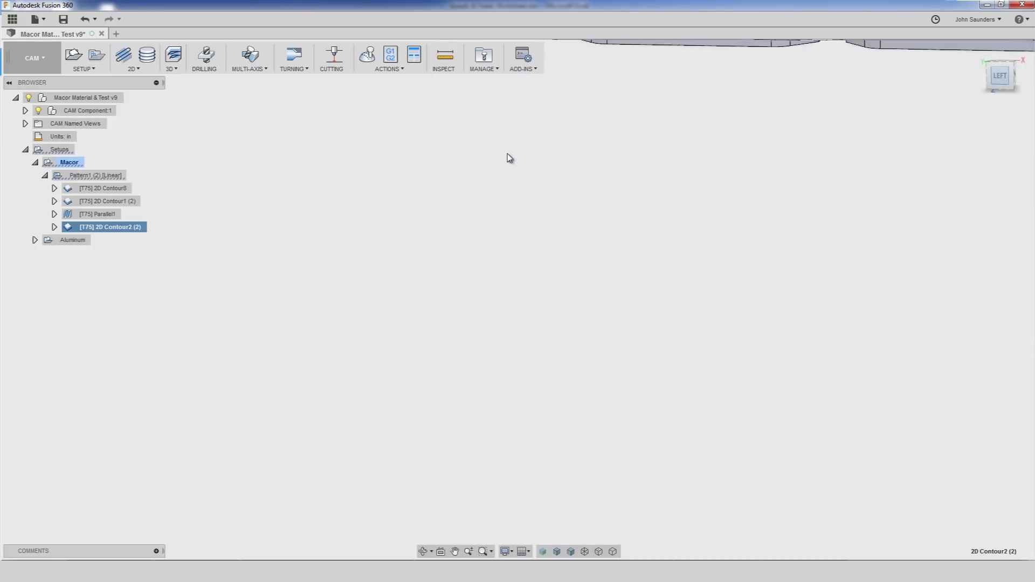
middle_drag(659, 115, 592, 296)
scroll(591, 296, up, 10)
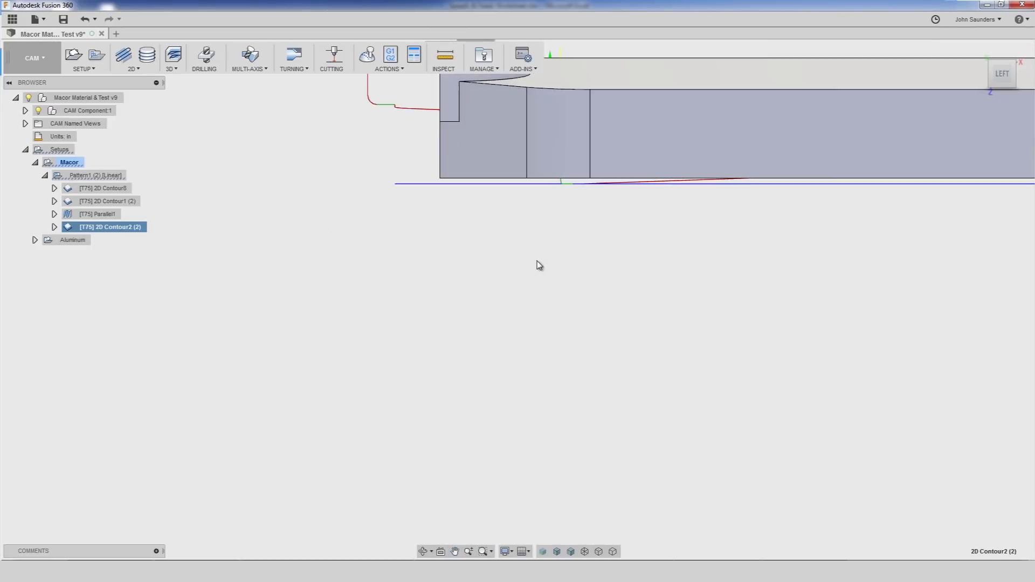
scroll(345, 266, up, 3)
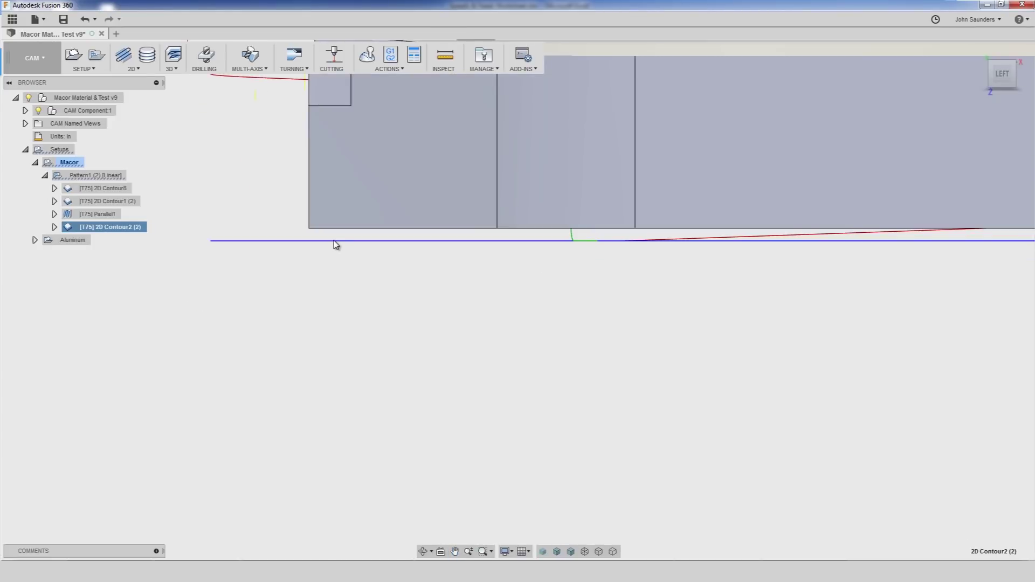
scroll(345, 264, down, 5)
shift+middle_drag(381, 274, 467, 194)
scroll(468, 194, up, 5)
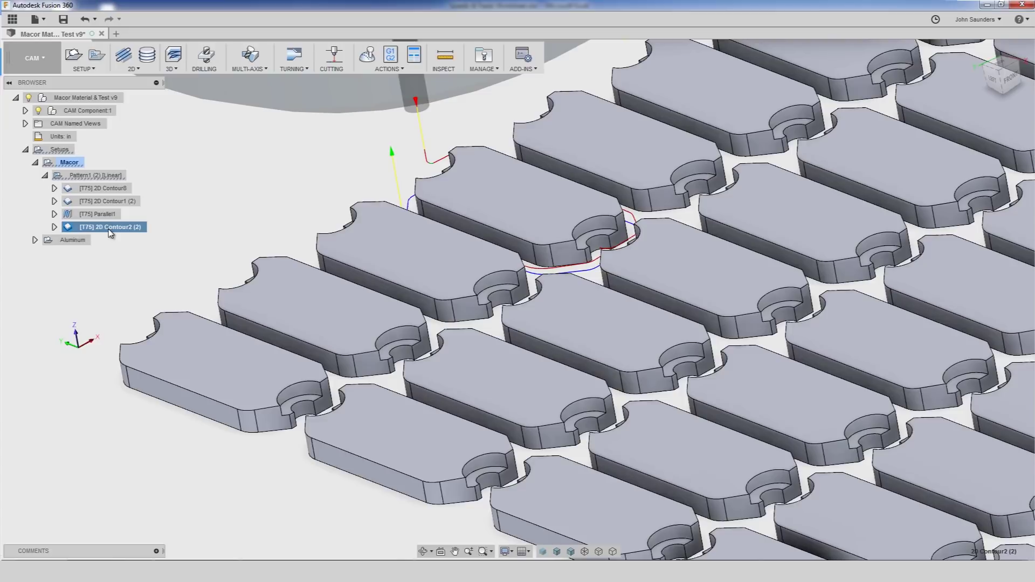
Change 2D Contour2 (2) to leave 0.005 in axial stock instead of -0.005 in.
right_click(110, 231)
click(125, 235)
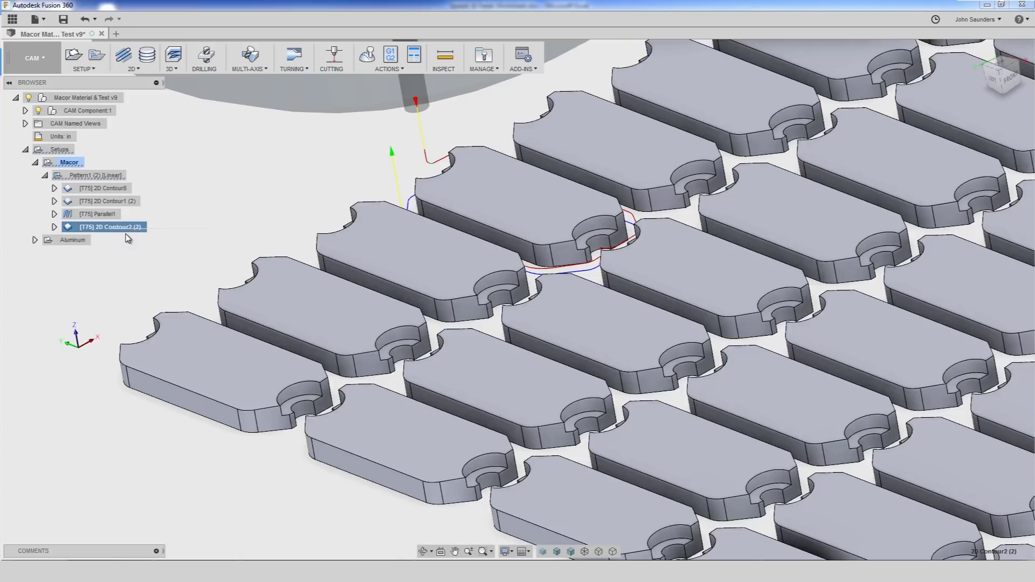
click(860, 76)
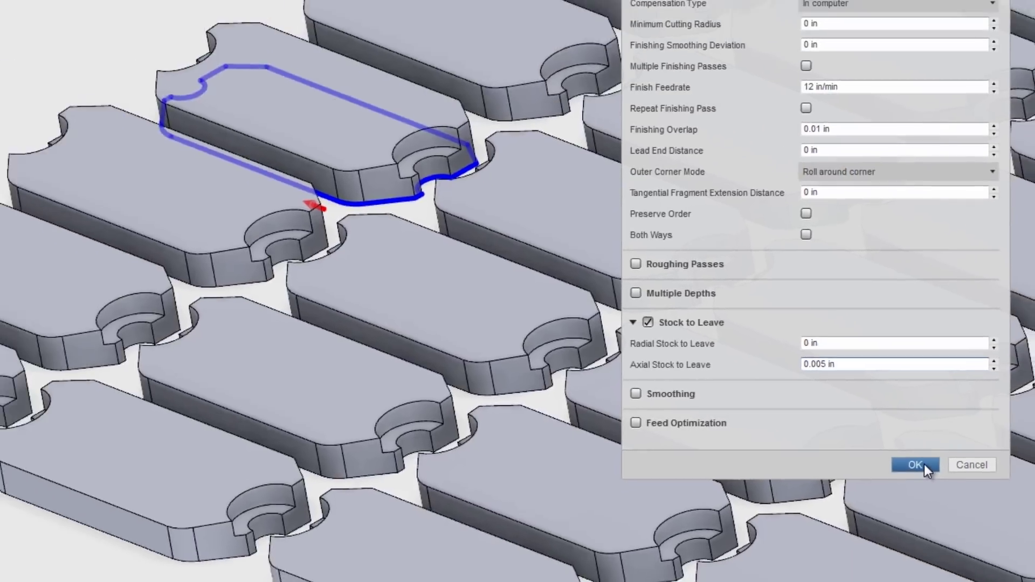
click(928, 488)
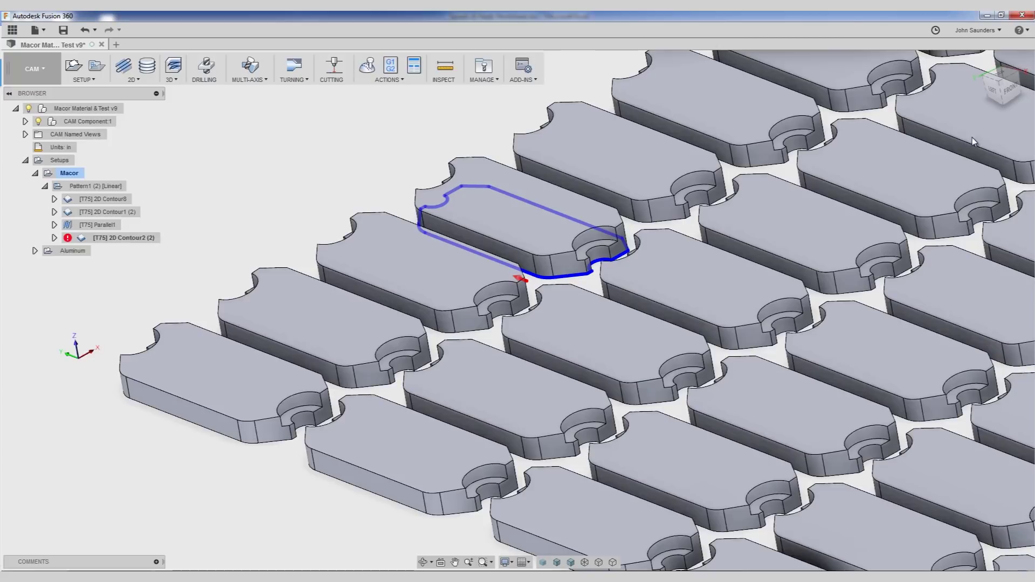
shift+middle_drag(537, 202, 542, 258)
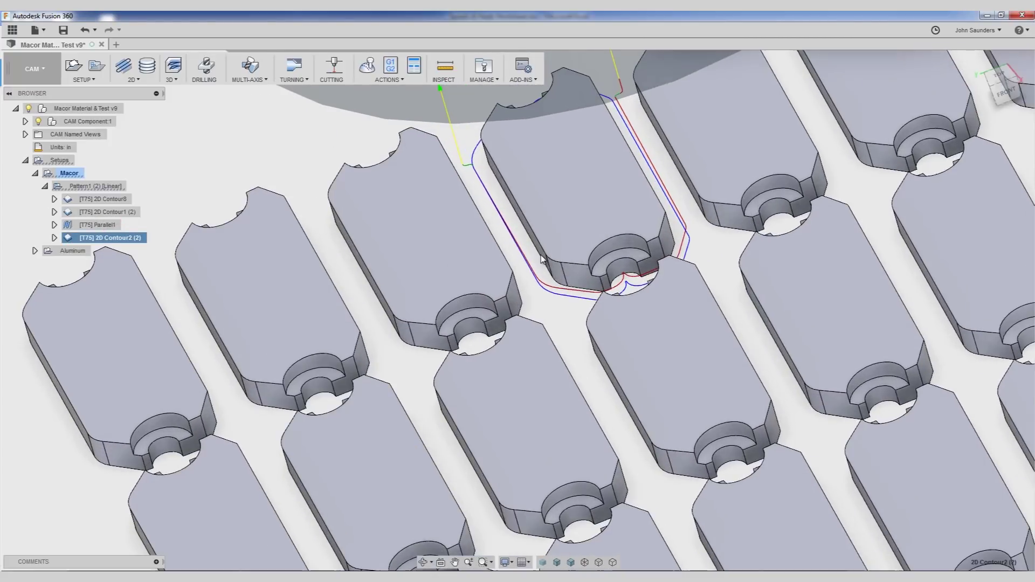
Duplicate 2D Contour2 (2) and open the settings of the new 2D Contour2 (4).
right_click(109, 241)
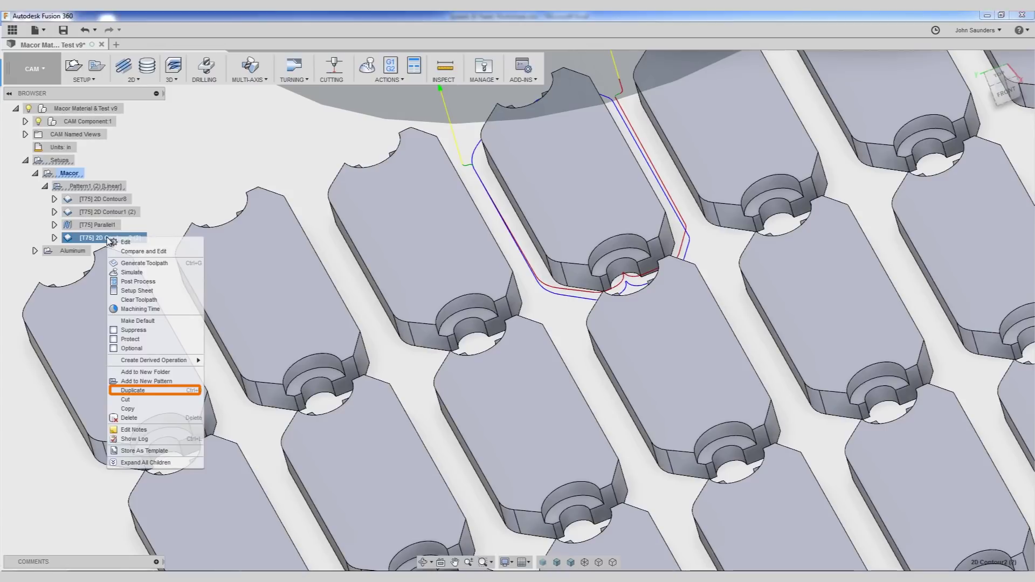
click(139, 390)
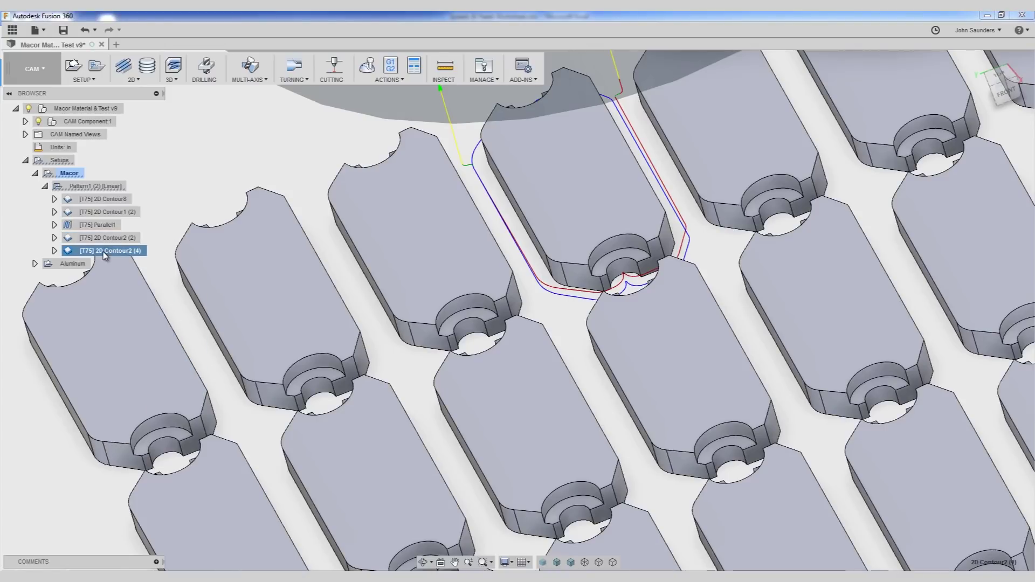
right_click(104, 255)
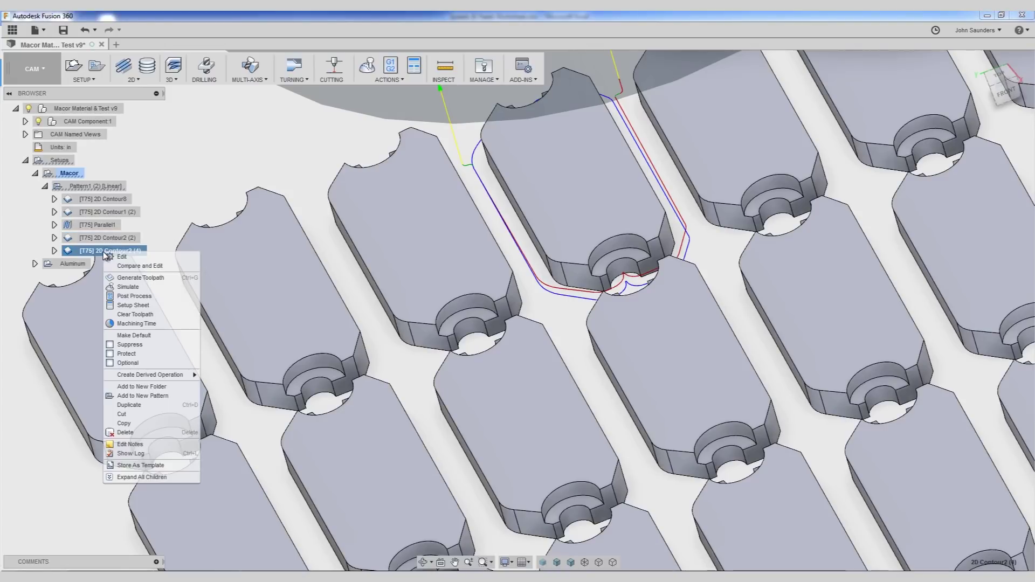
click(134, 257)
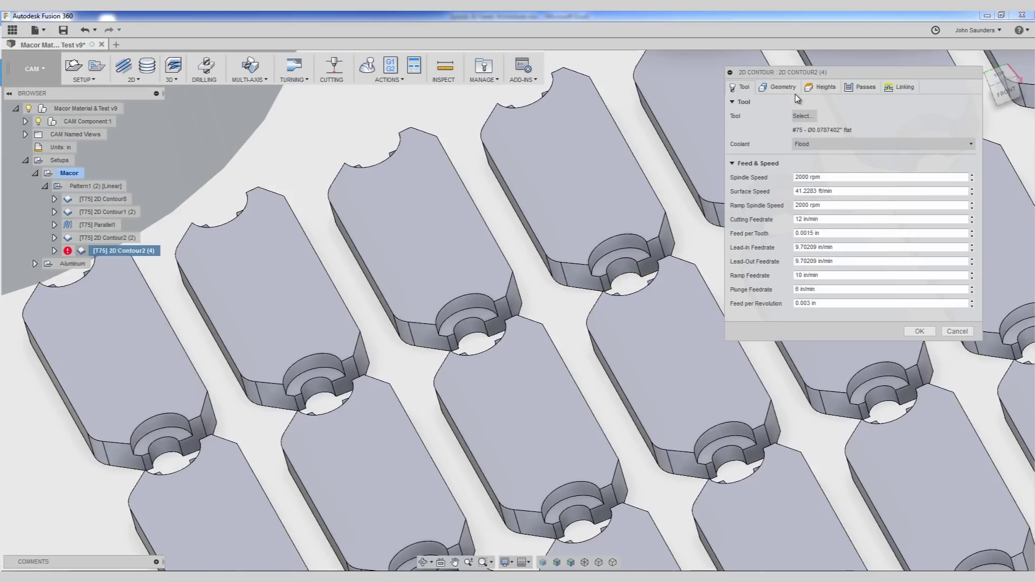
Give 2D Contour2 (4) 0.003 in radial and -0.005 in axial stock, with ramping off.
click(865, 87)
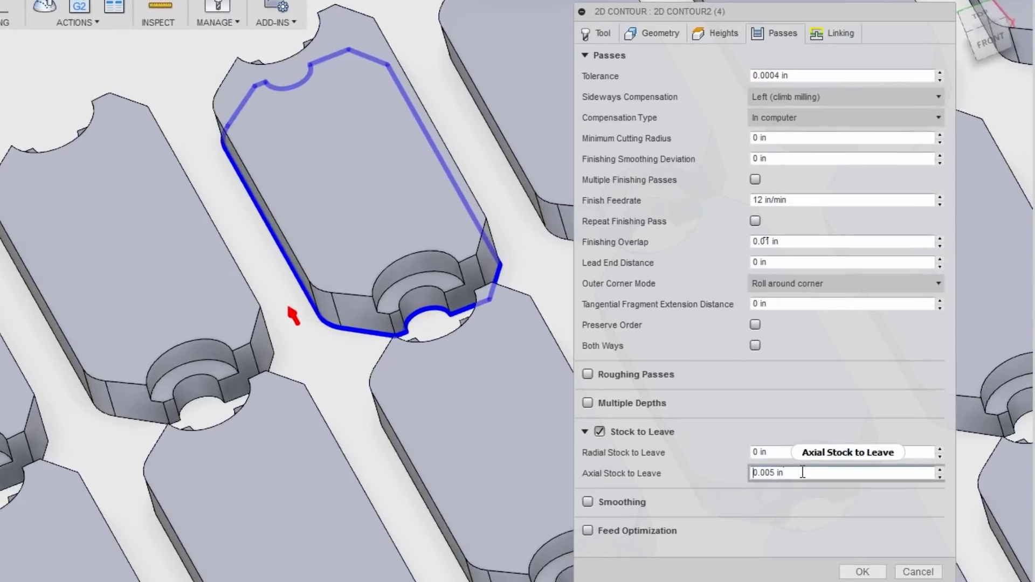
mouse_move(802, 472)
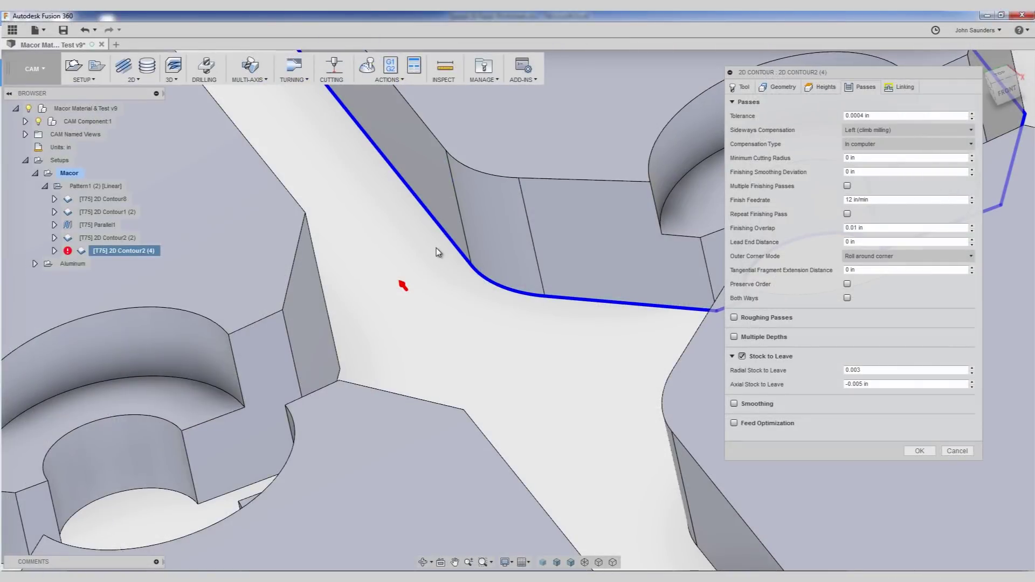
scroll(437, 252, up, 5)
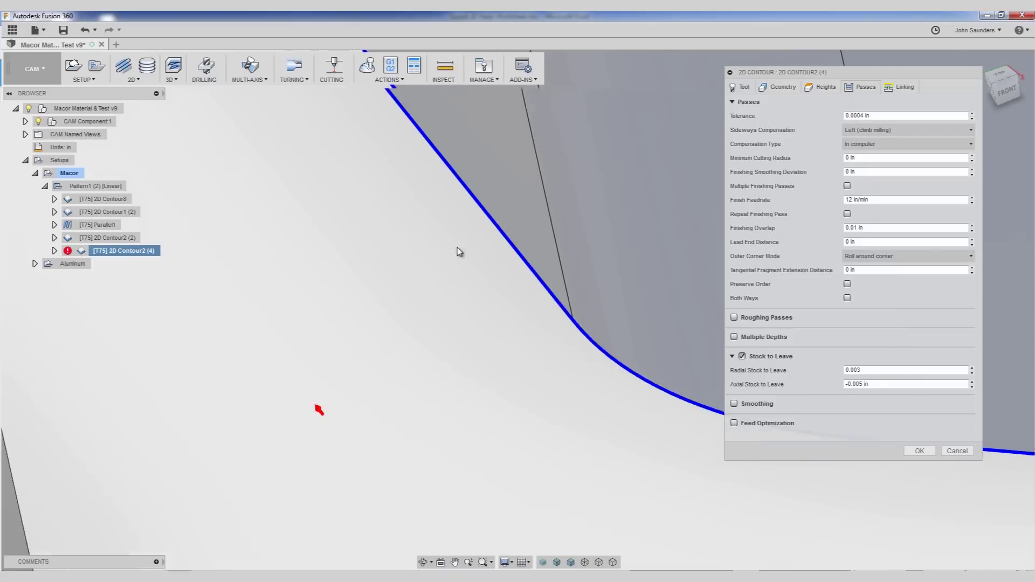
scroll(448, 234, down, 6)
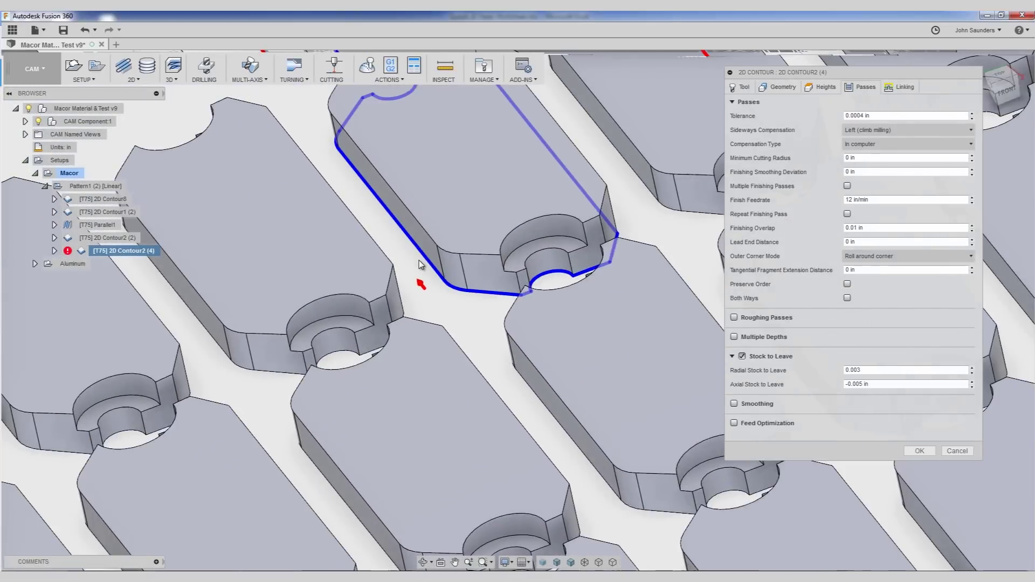
middle_drag(422, 264, 406, 330)
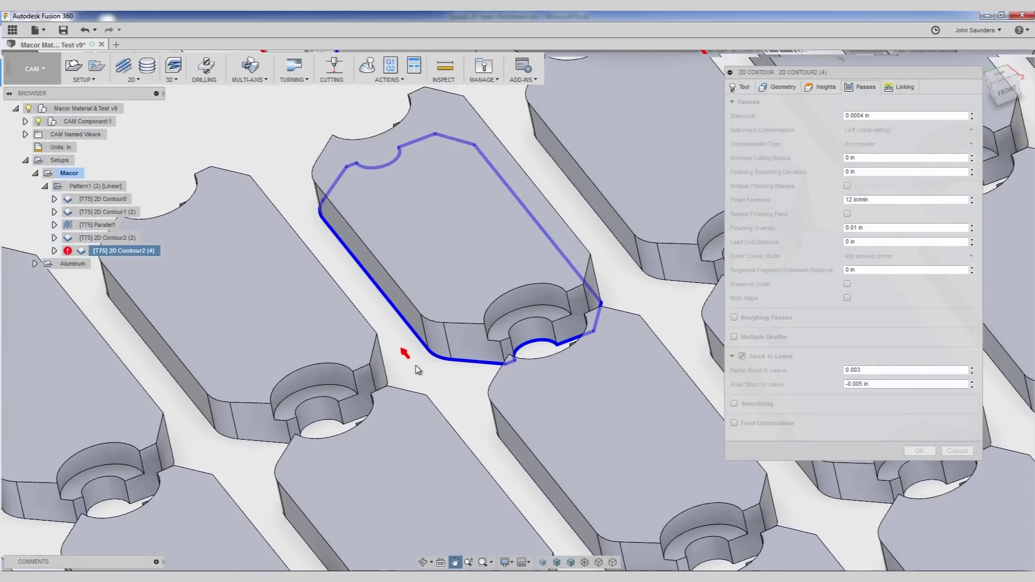
click(899, 86)
click(742, 322)
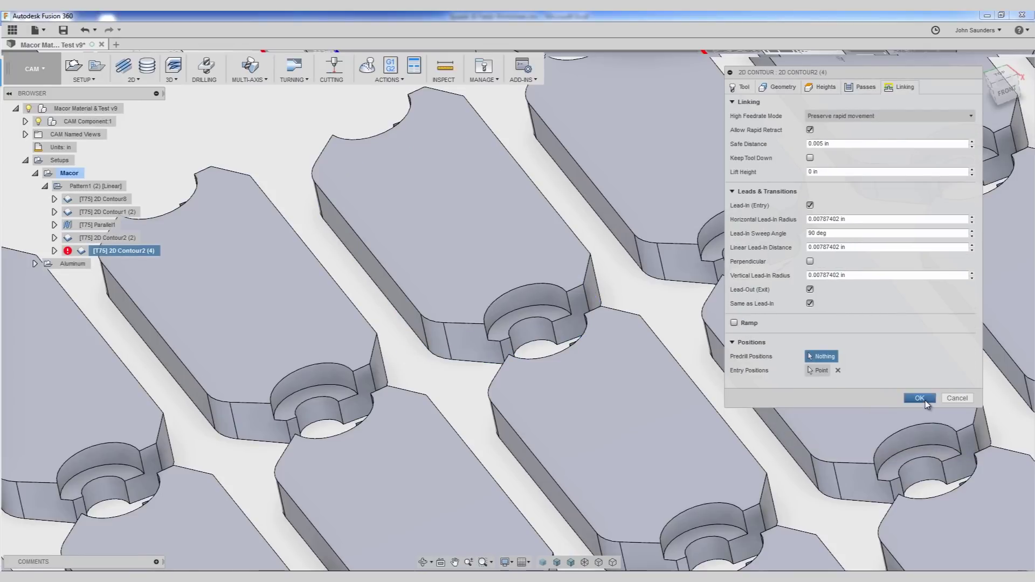